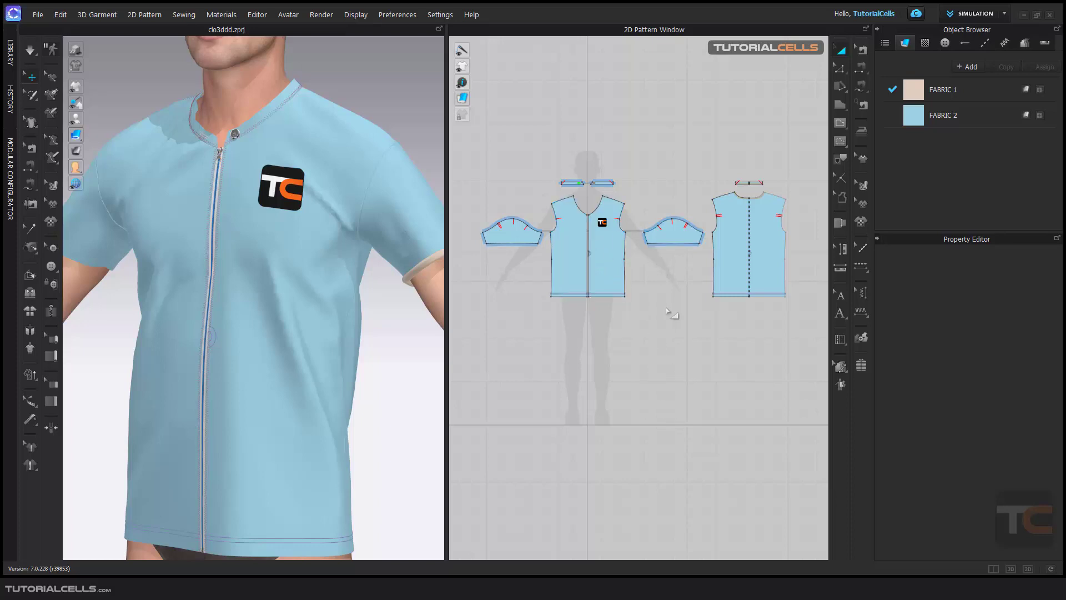
- Try Layer Clone (Over) on the front piece with the logo
right_click(614, 268)
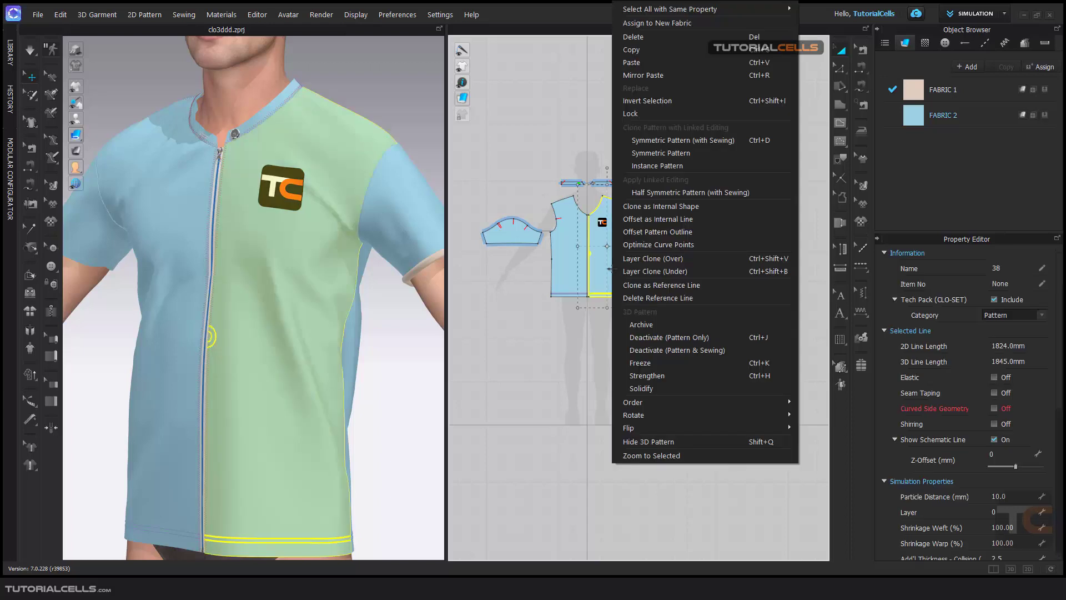
click(638, 258)
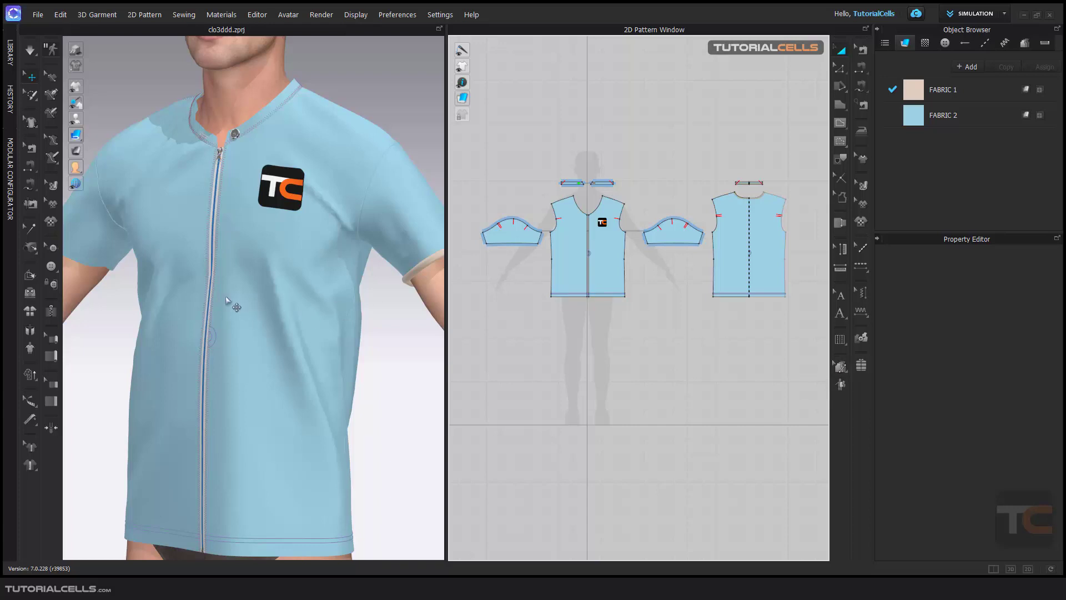
- Examine the zip-front shirt in 3D and the quilting reference image mceclip2.png
right_drag(222, 300, 286, 222)
scroll(298, 226, up, 3)
middle_drag(298, 226, 308, 267)
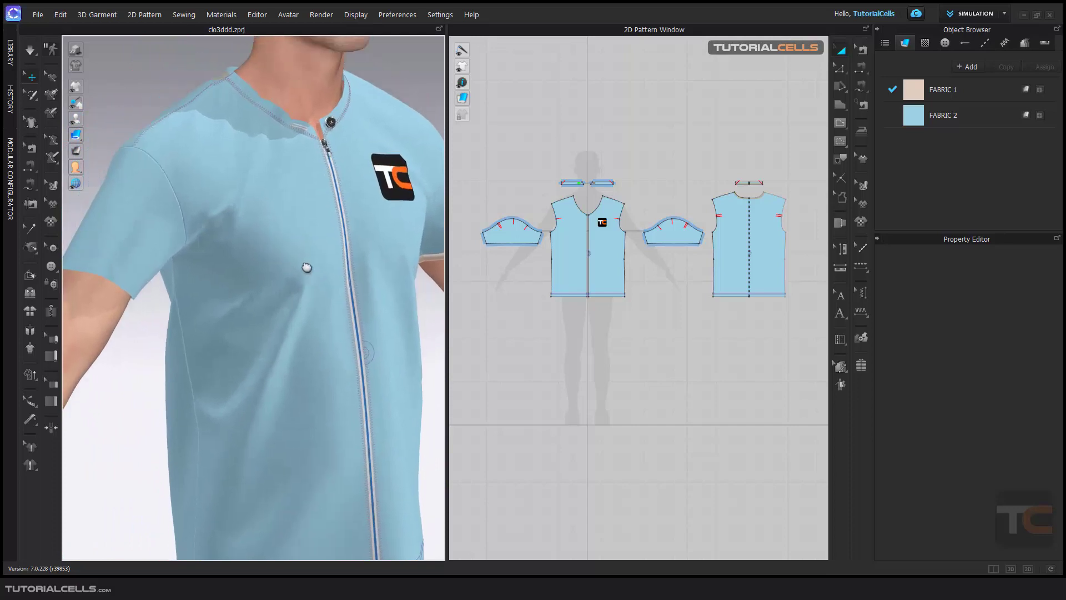
right_drag(307, 267, 295, 255)
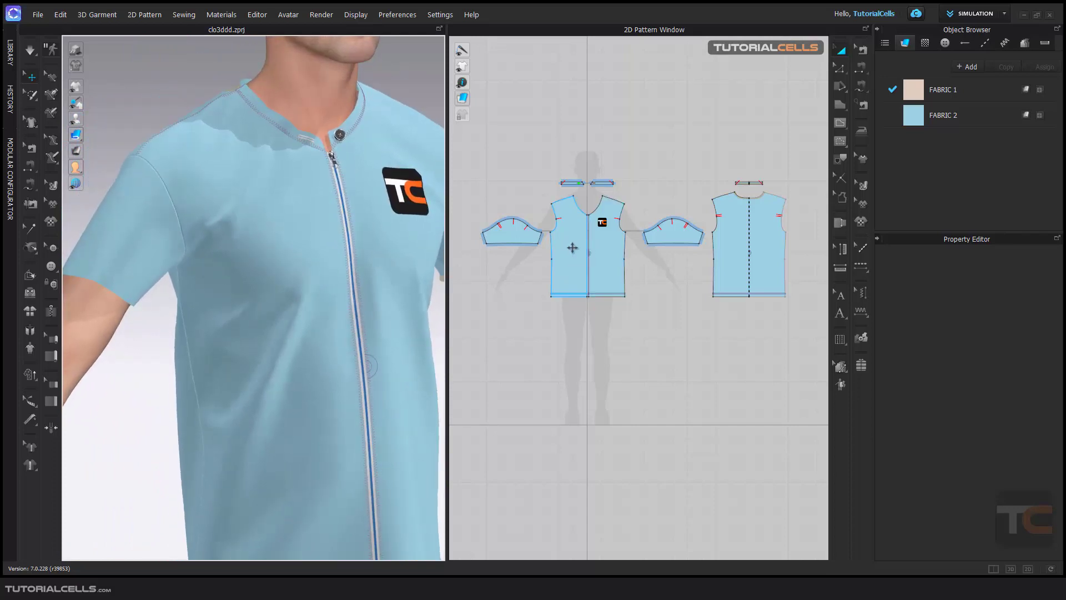
scroll(571, 250, up, 3)
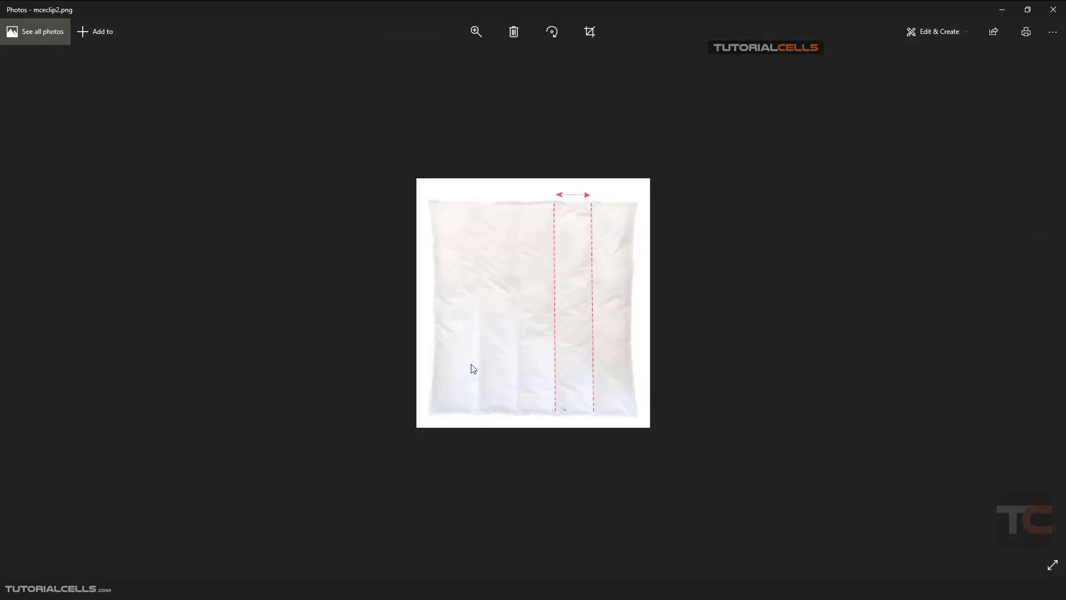
click(1003, 10)
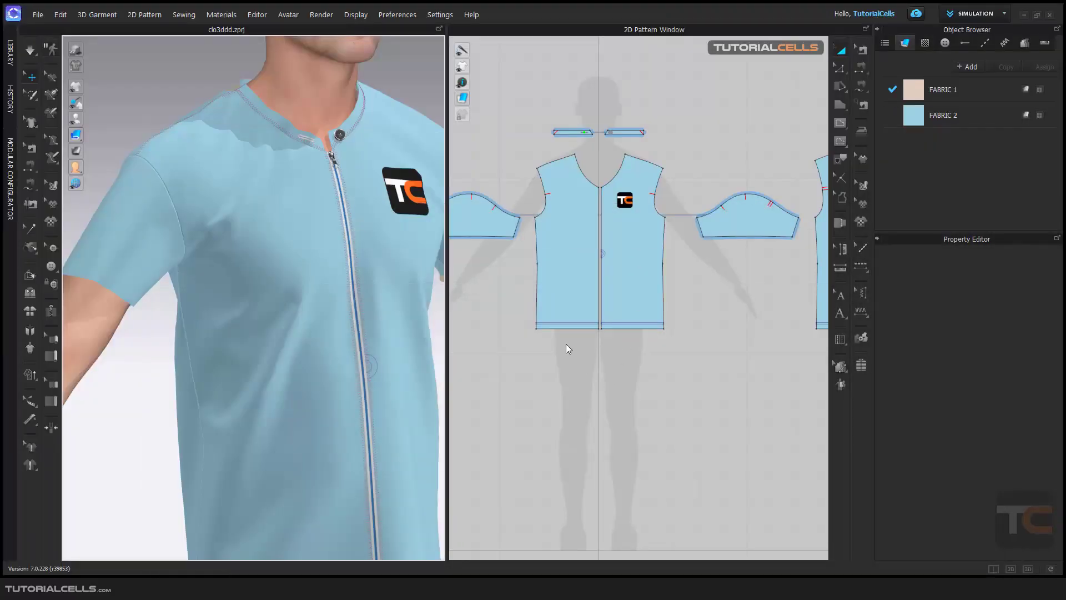
- Start offsetting the hem line of the front piece without the logo as internal lines, with 7 offsets spaced 50 mm apart
click(840, 68)
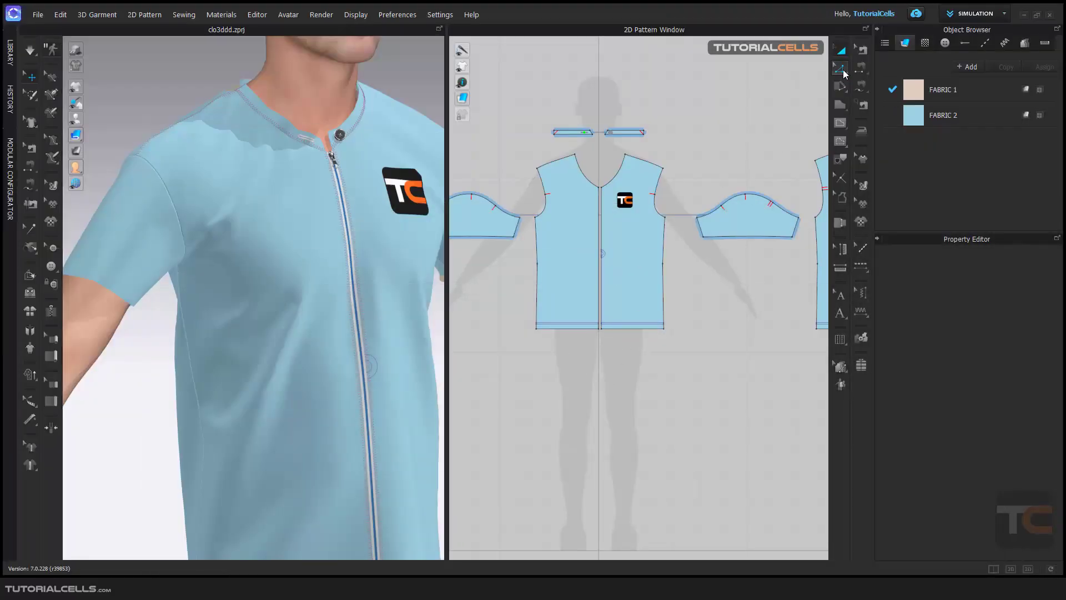
scroll(550, 330, up, 2)
click(558, 327)
right_click(562, 329)
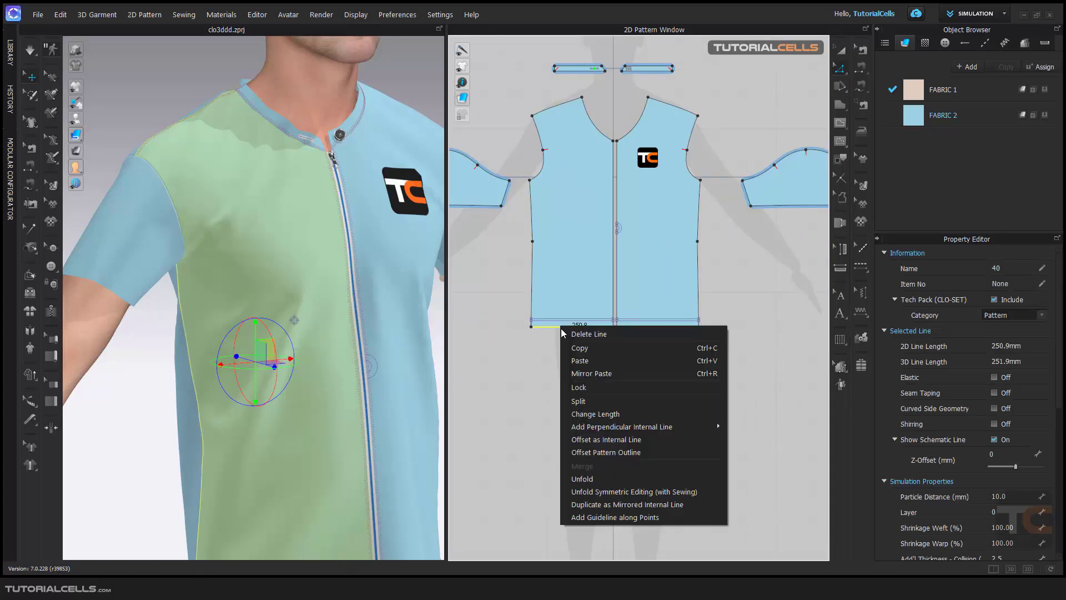
click(584, 439)
drag(514, 187, 280, 187)
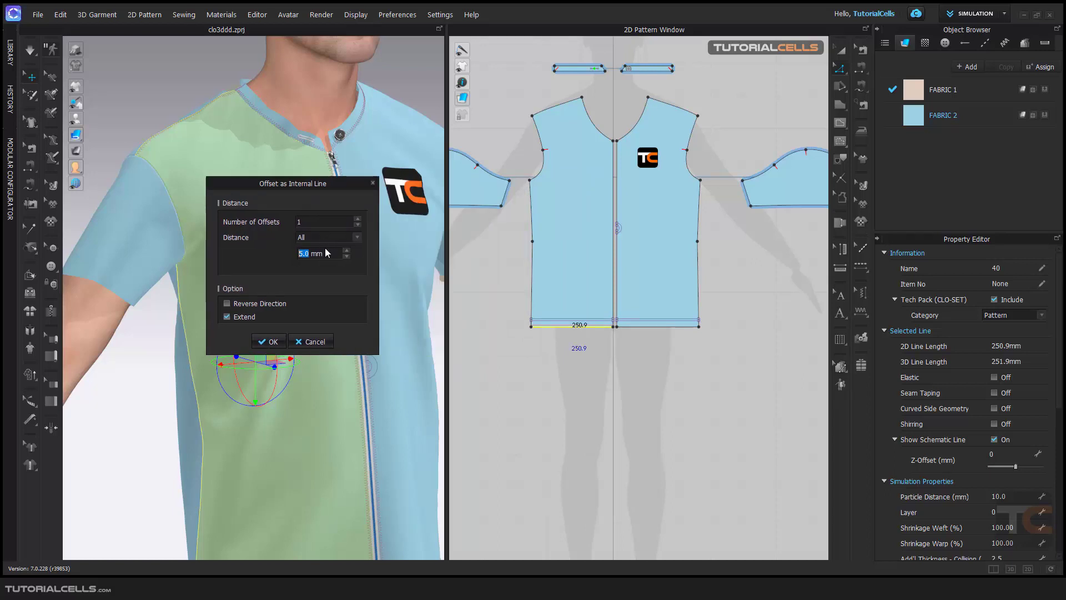
text(50)
click(357, 219)
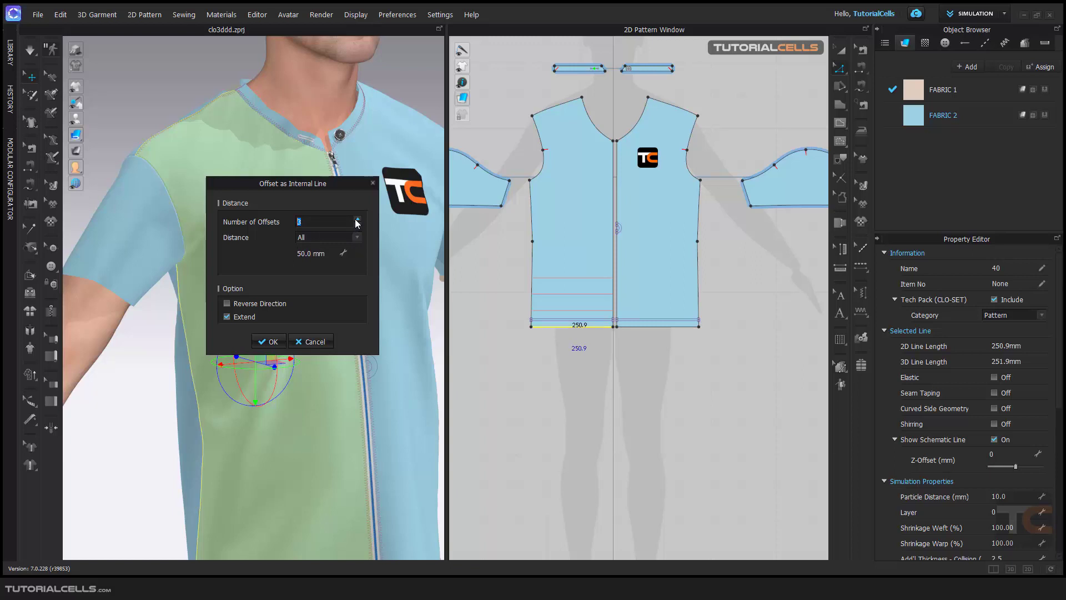
click(357, 219)
click(357, 219)
click(357, 219)
click(357, 219)
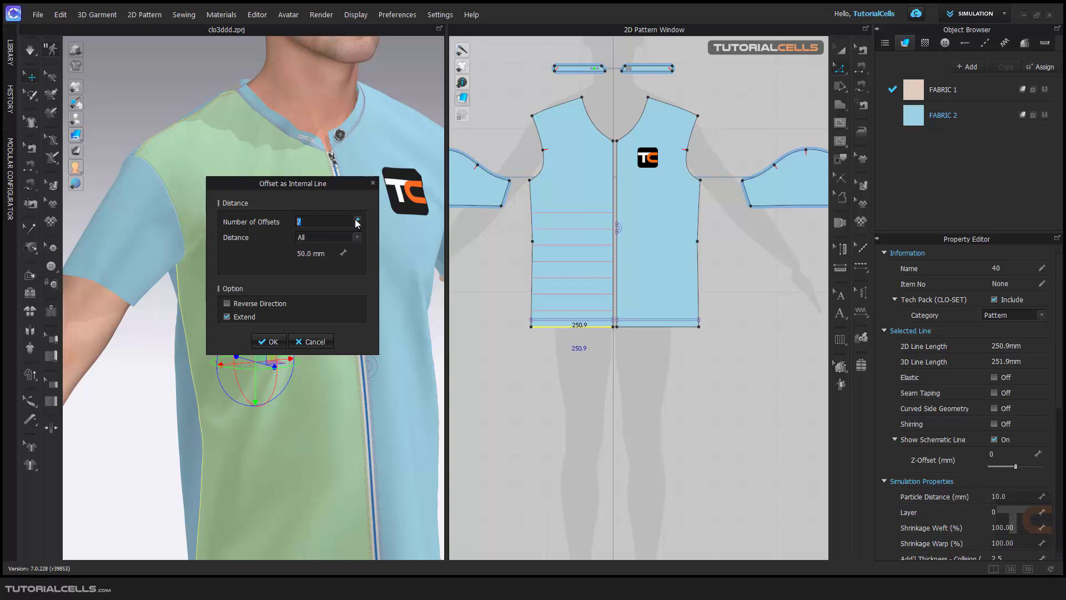
- Change the spacing to 70 mm and the number of offsets to 9, and create the internal lines across the front piece
click(325, 254)
drag(334, 254, 283, 256)
text(60)
text(70)
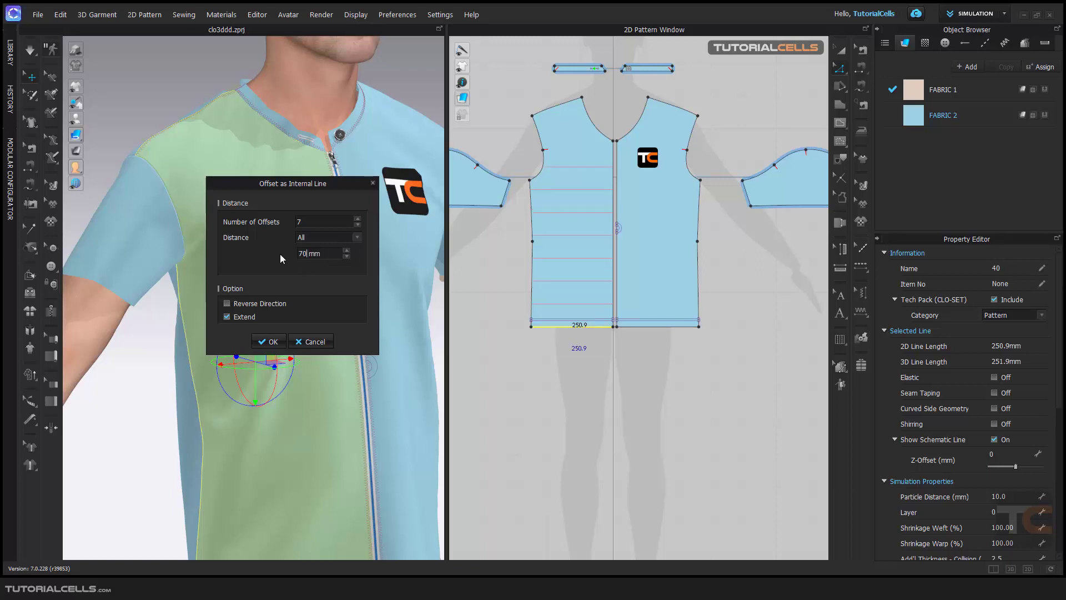
click(358, 224)
click(272, 342)
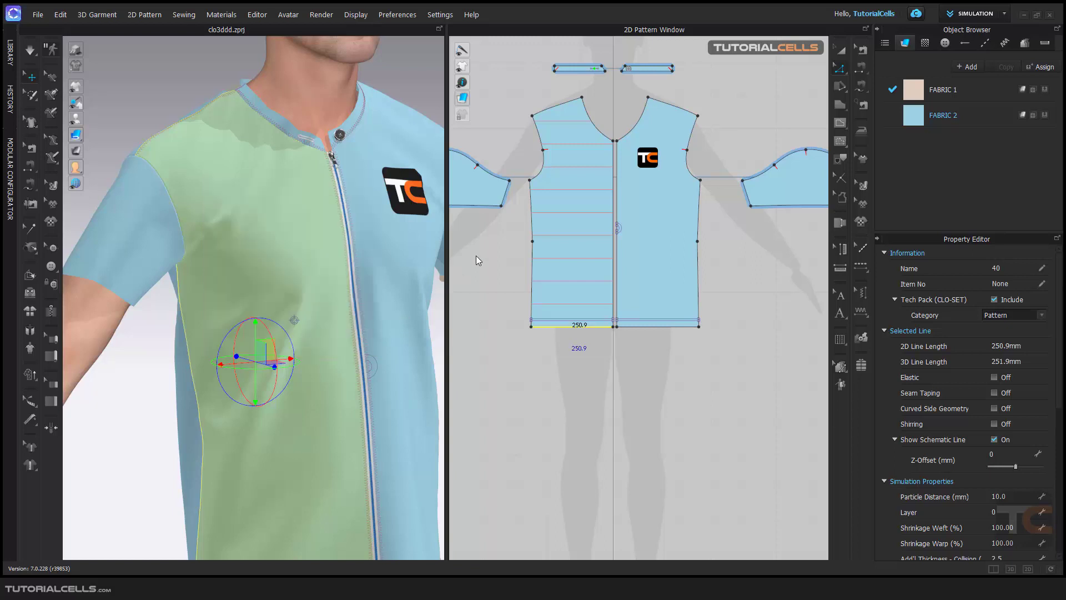
click(515, 251)
- Inspect the horizontal internal lines on the front piece, selecting the whole piece to check them
scroll(517, 253, down, 5)
scroll(520, 253, up, 5)
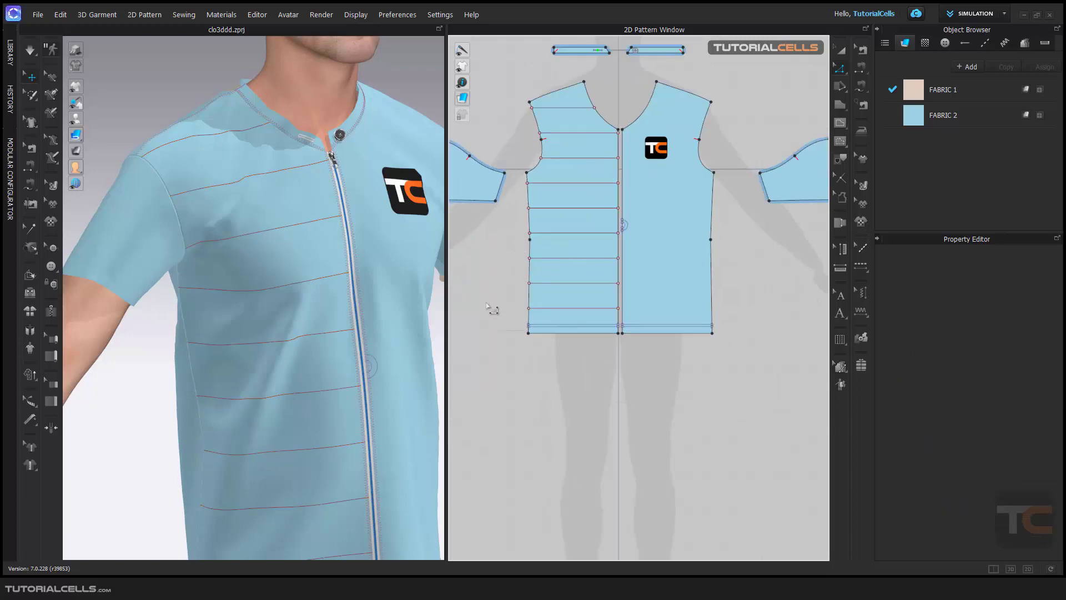
middle_drag(492, 285, 522, 313)
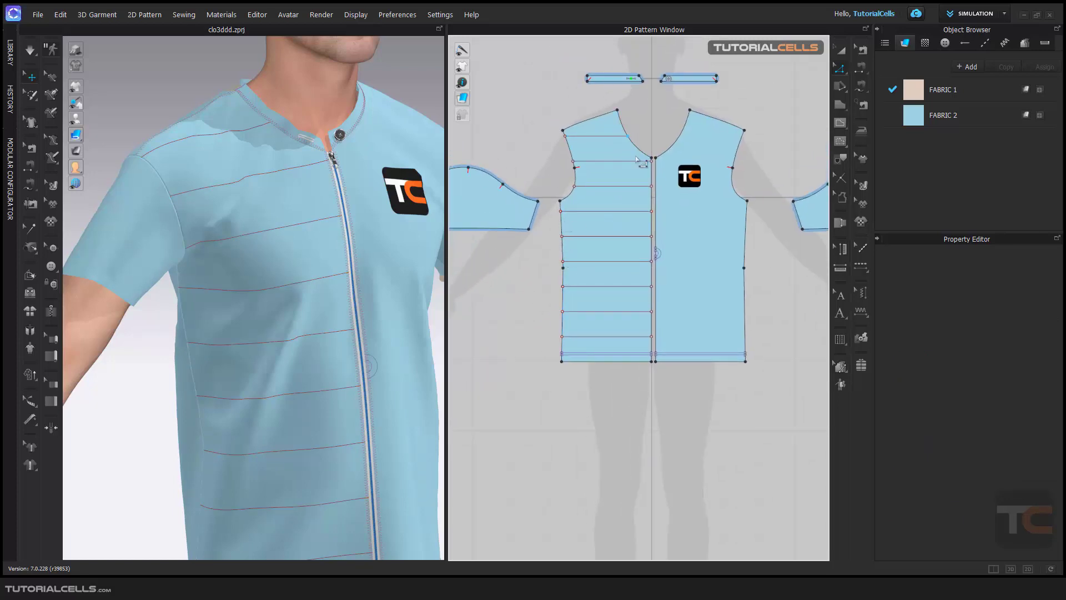
click(841, 50)
click(595, 124)
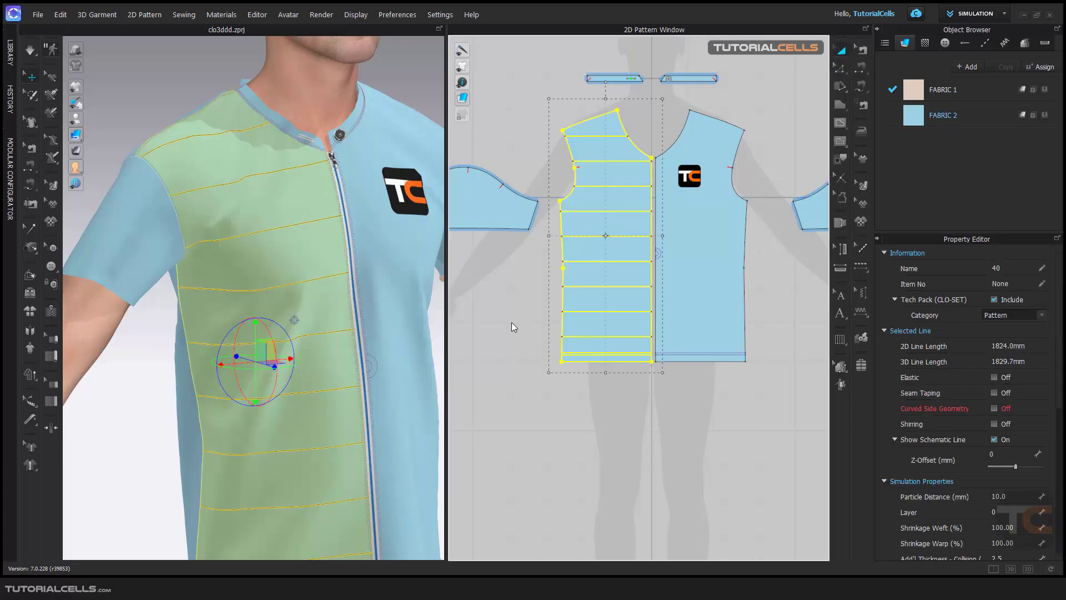
click(512, 327)
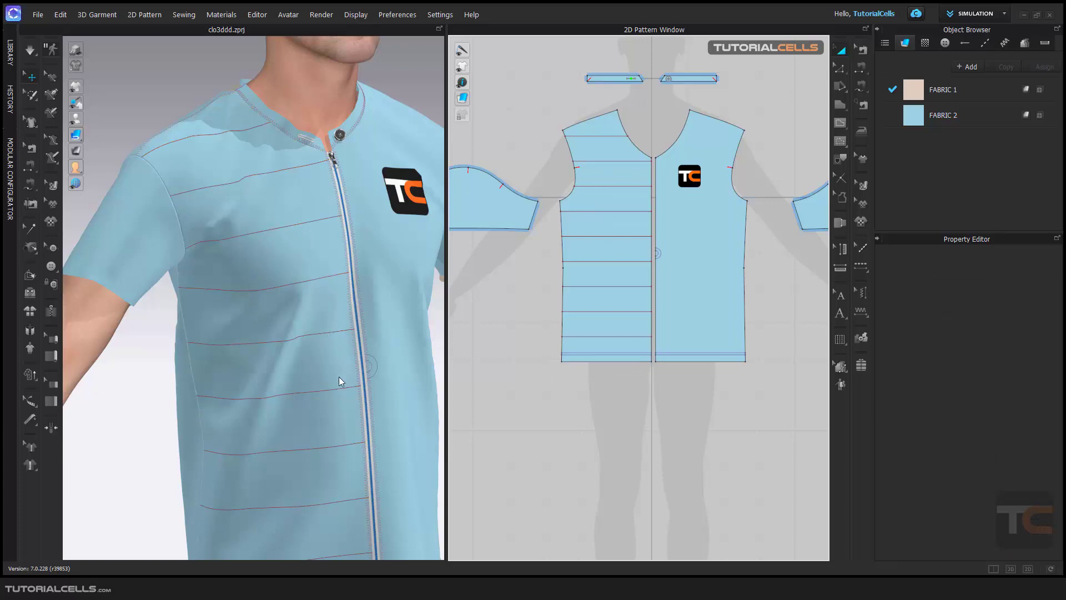
- Using the filler tool, add a filler layer to the striped front piece and place its cloned pattern directly below it
click(862, 365)
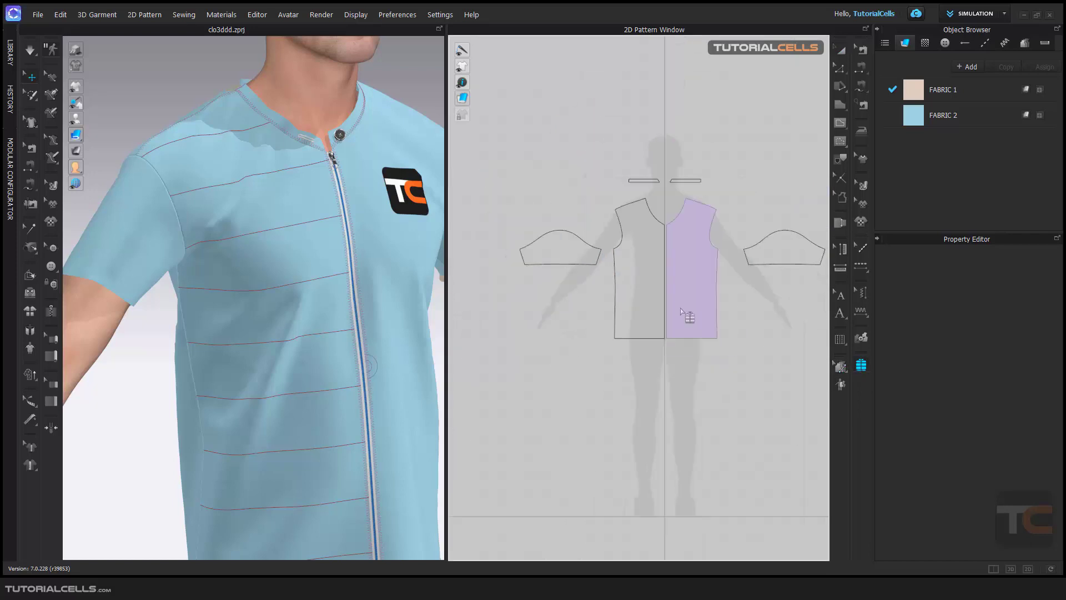
middle_drag(681, 311, 647, 312)
scroll(646, 311, down, 4)
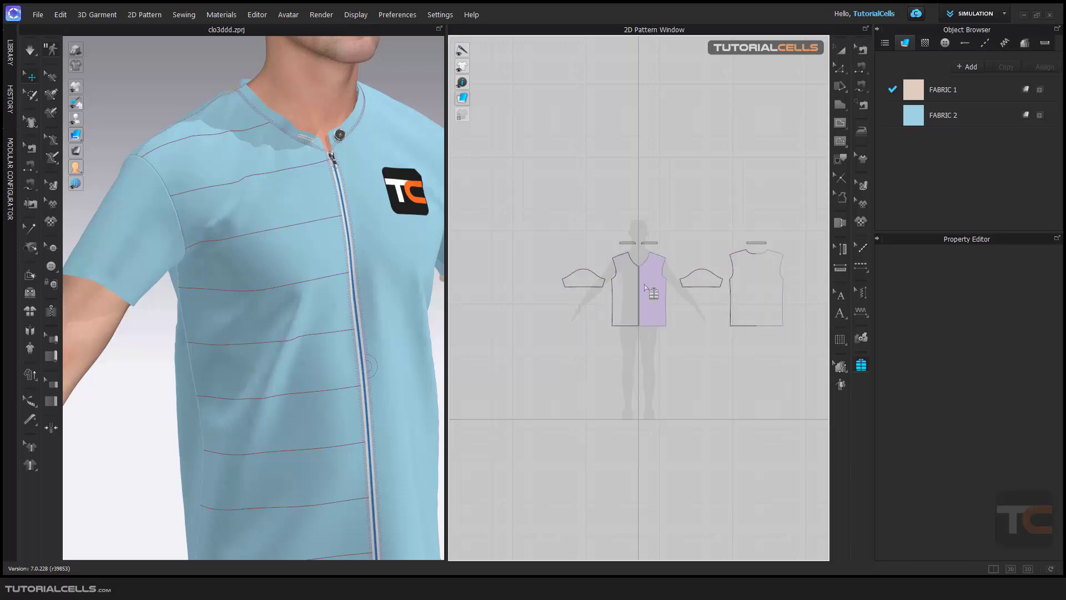
drag(547, 247, 581, 253)
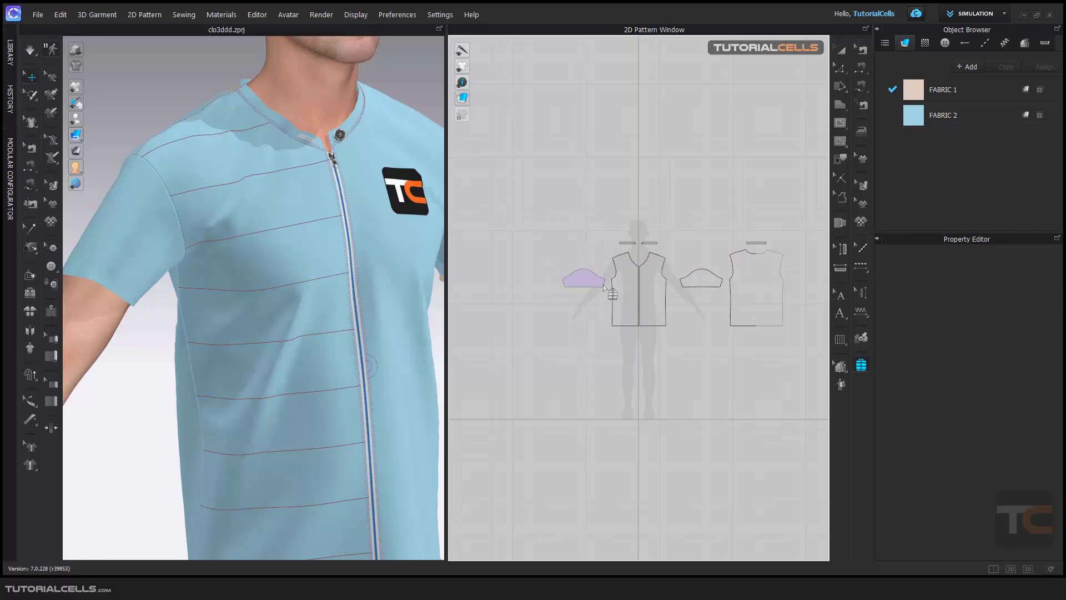
click(622, 296)
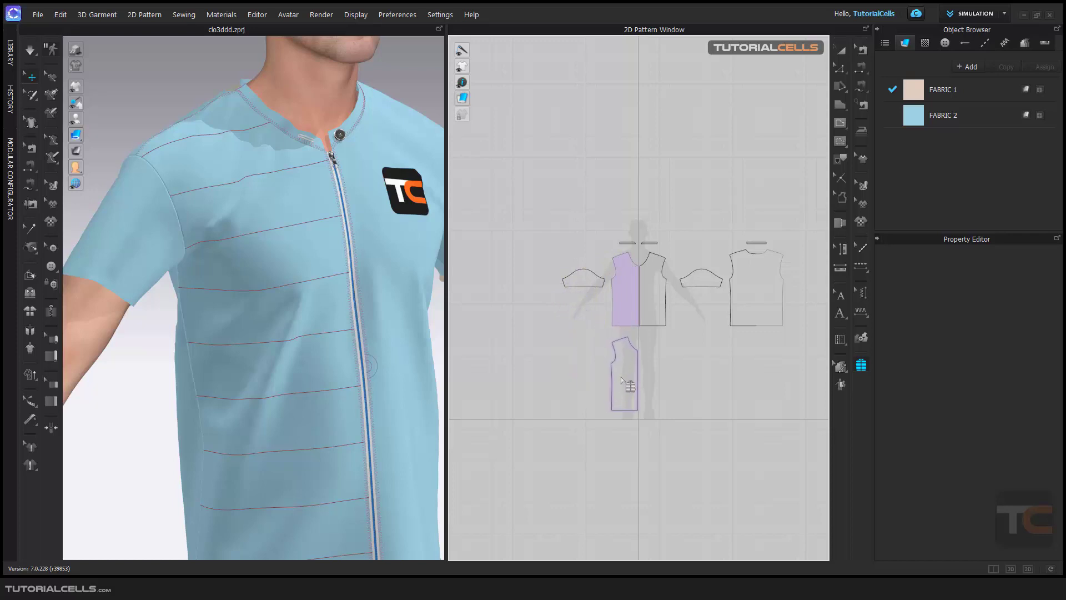
click(623, 382)
click(635, 282)
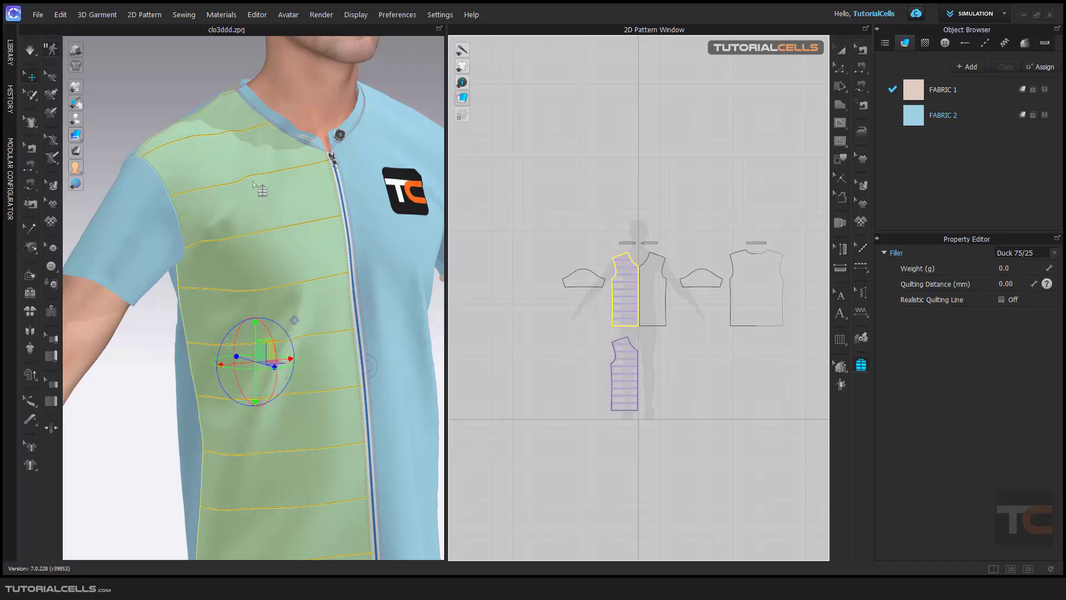
click(598, 347)
- Add a filler layer to the sleeve between the front and back pieces, placing its cloned pattern directly below it
scroll(602, 325, up, 2)
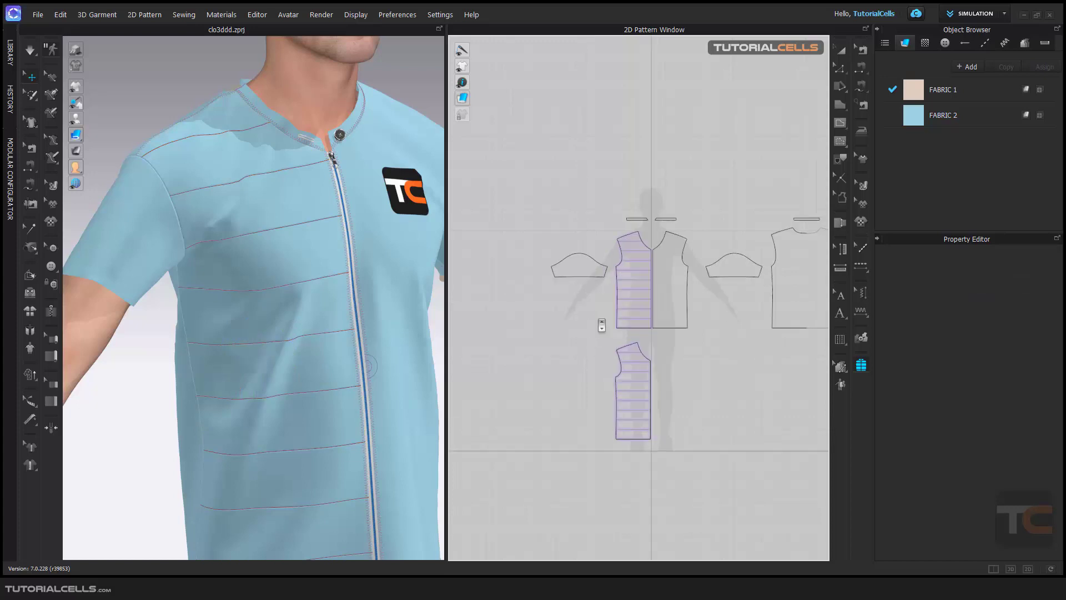
middle_drag(595, 326, 552, 319)
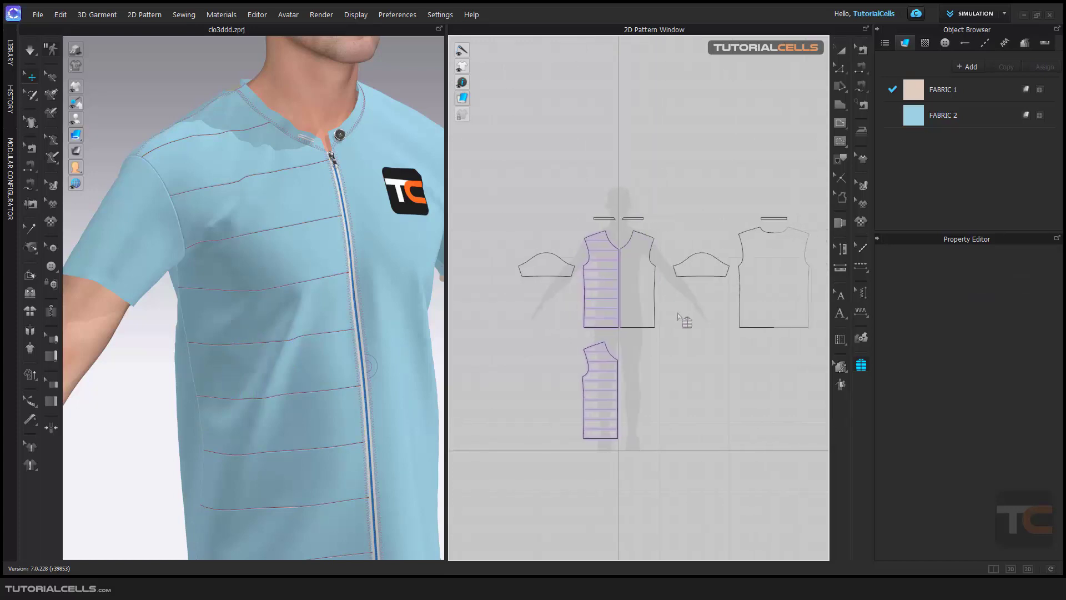
middle_drag(680, 317, 652, 310)
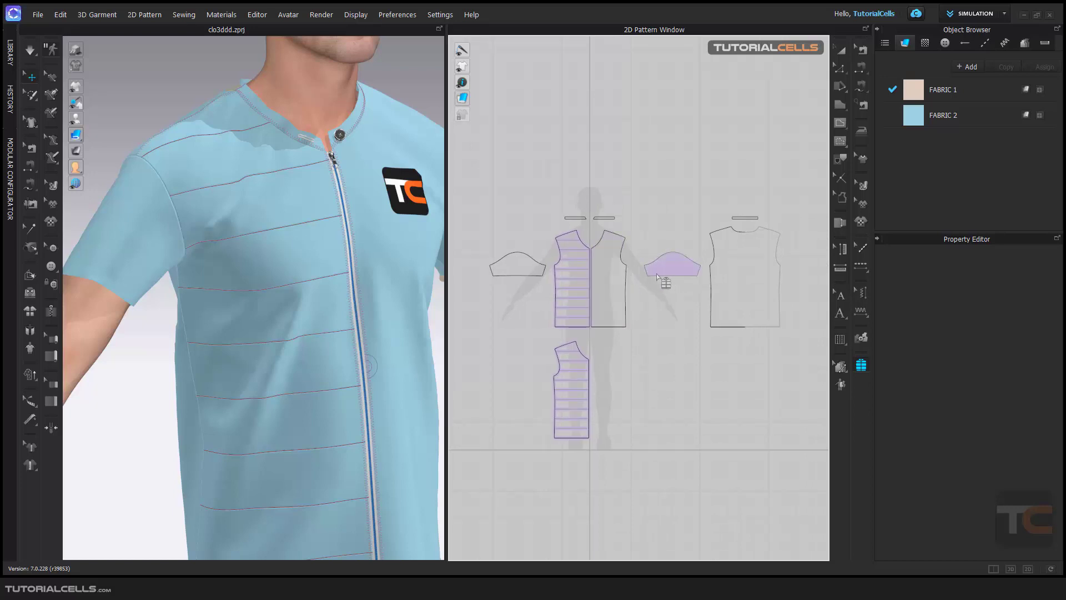
key(ctrl+c)
key(ctrl+v)
click(658, 362)
click(658, 362)
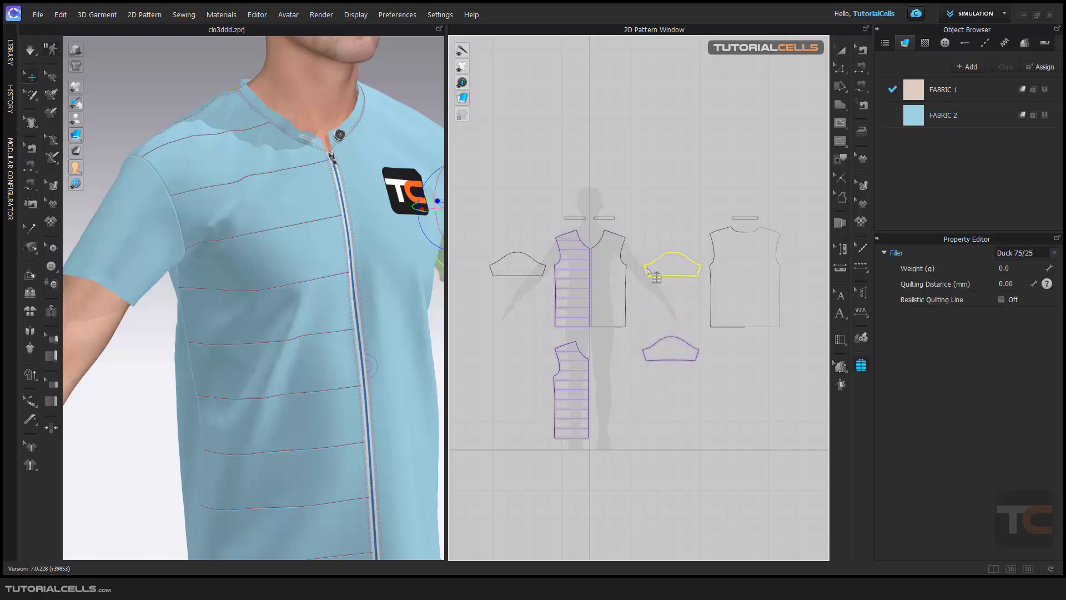
- Start offsetting the hem line of the sleeve between the front and back pieces as internal lines, with 3 offsets
click(841, 69)
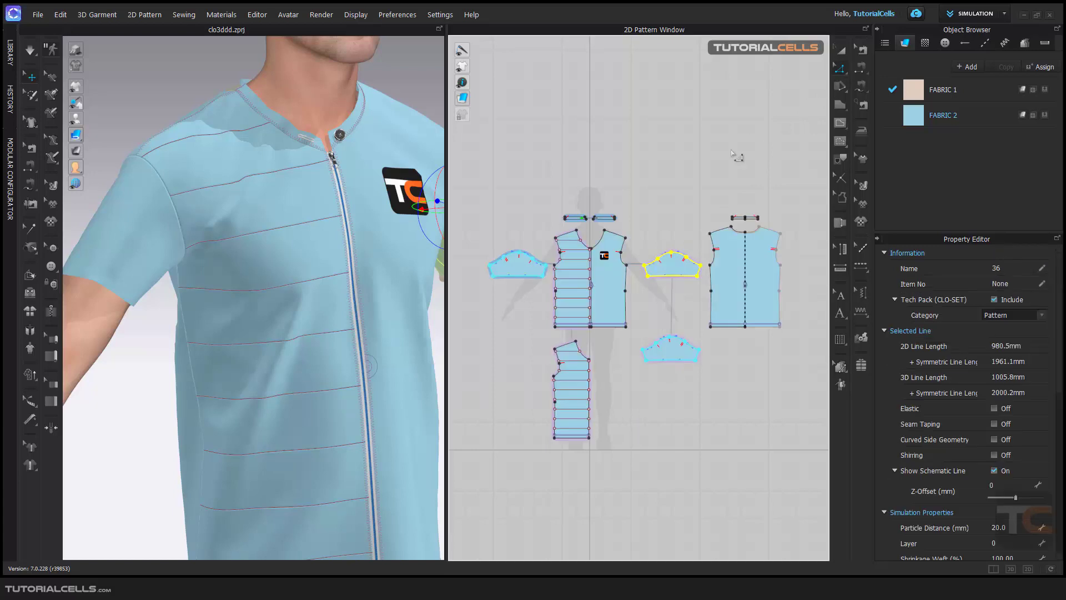
click(665, 201)
scroll(661, 277, up, 4)
click(649, 327)
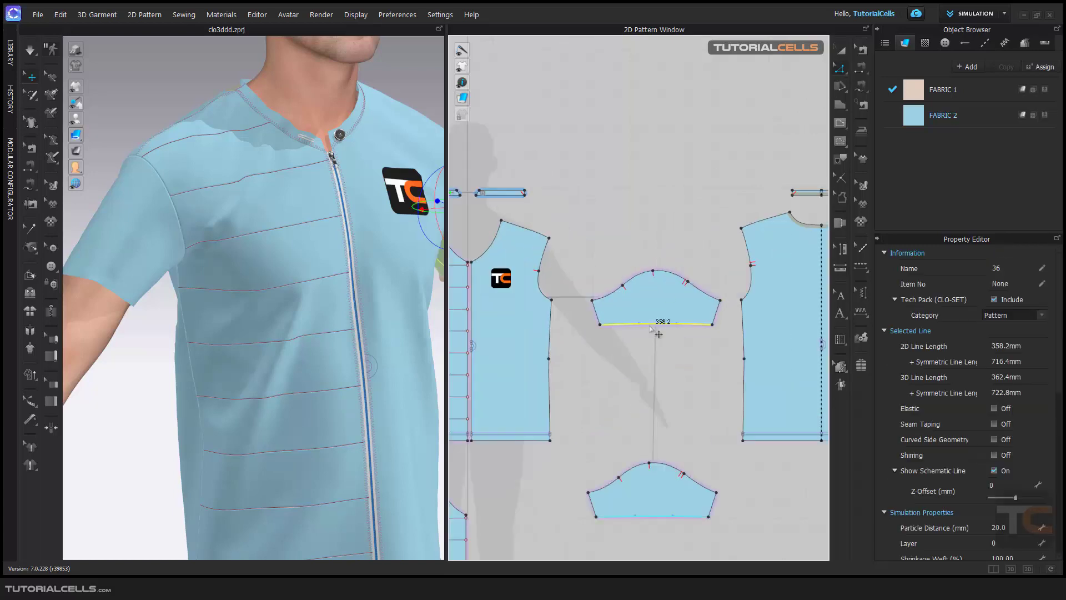
right_click(650, 327)
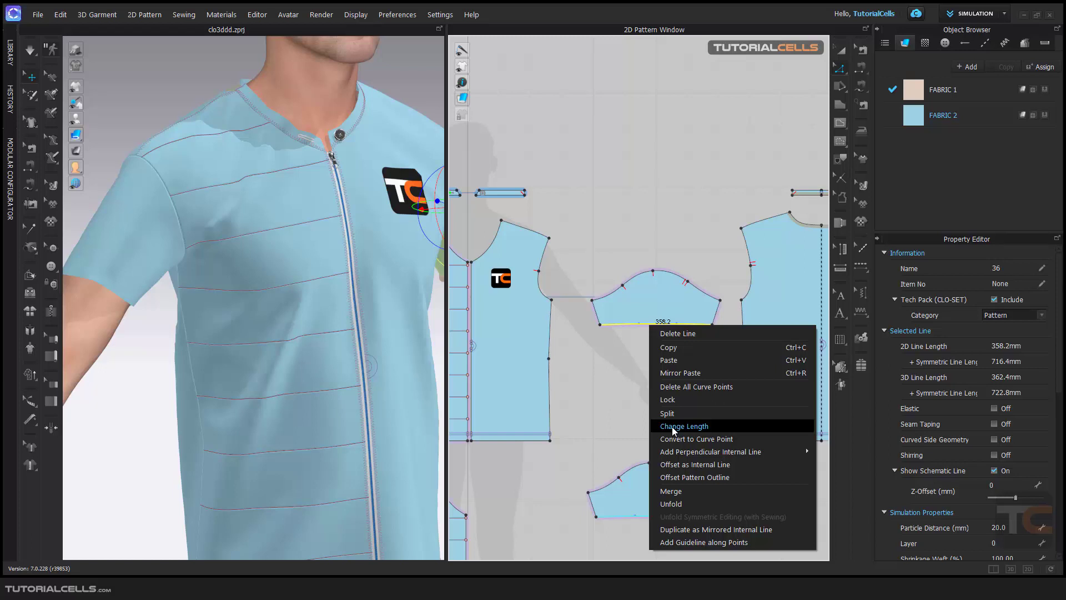
click(684, 464)
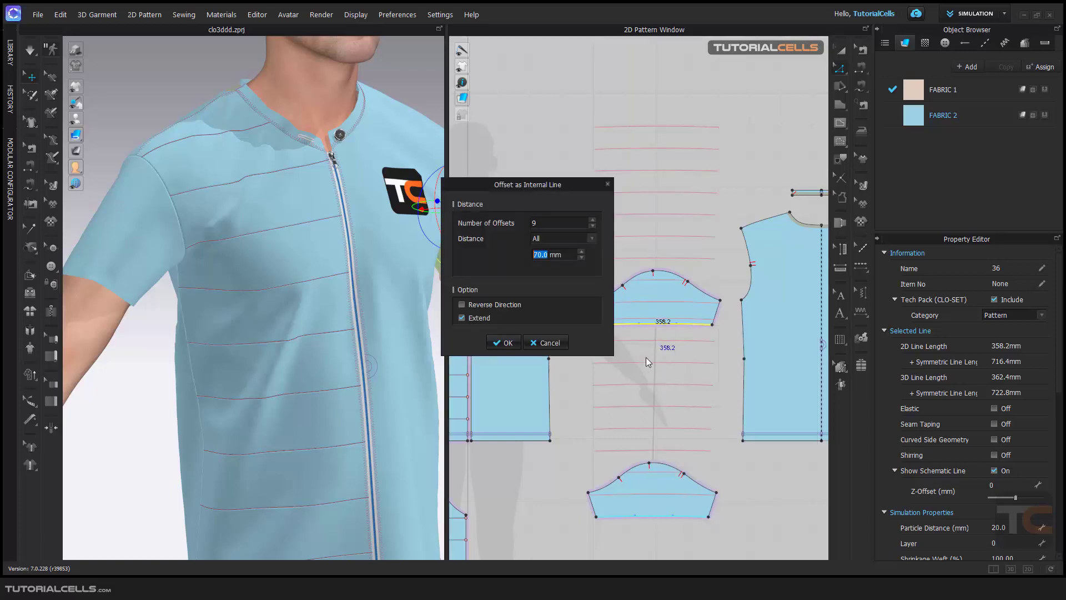
click(593, 227)
click(593, 226)
click(593, 227)
click(593, 226)
click(593, 226)
click(593, 227)
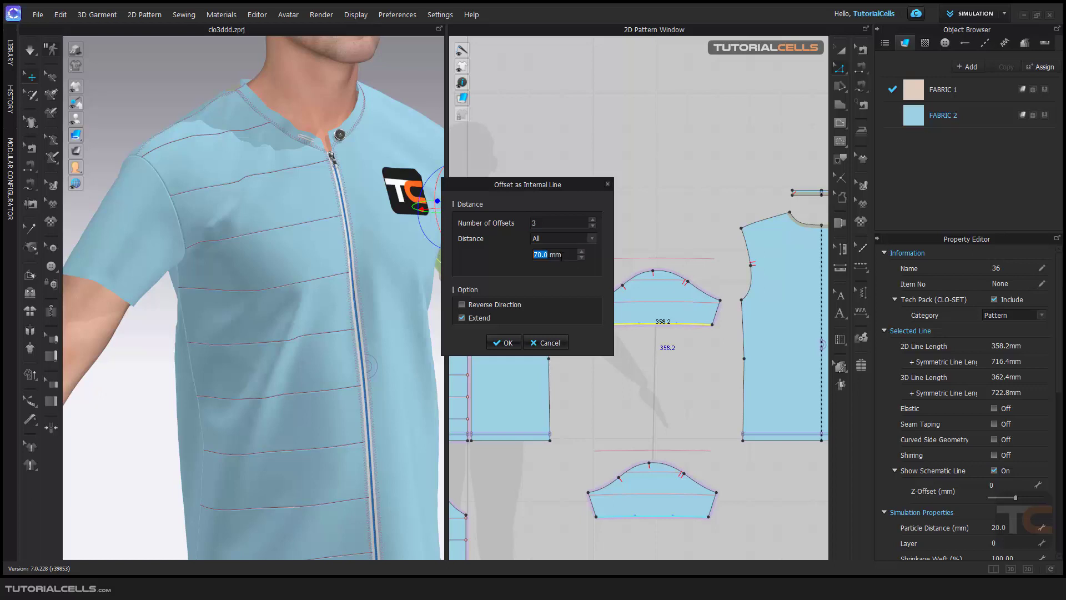
- Set the sleeve's offset distance to 30 mm and create its internal lines
text(10)
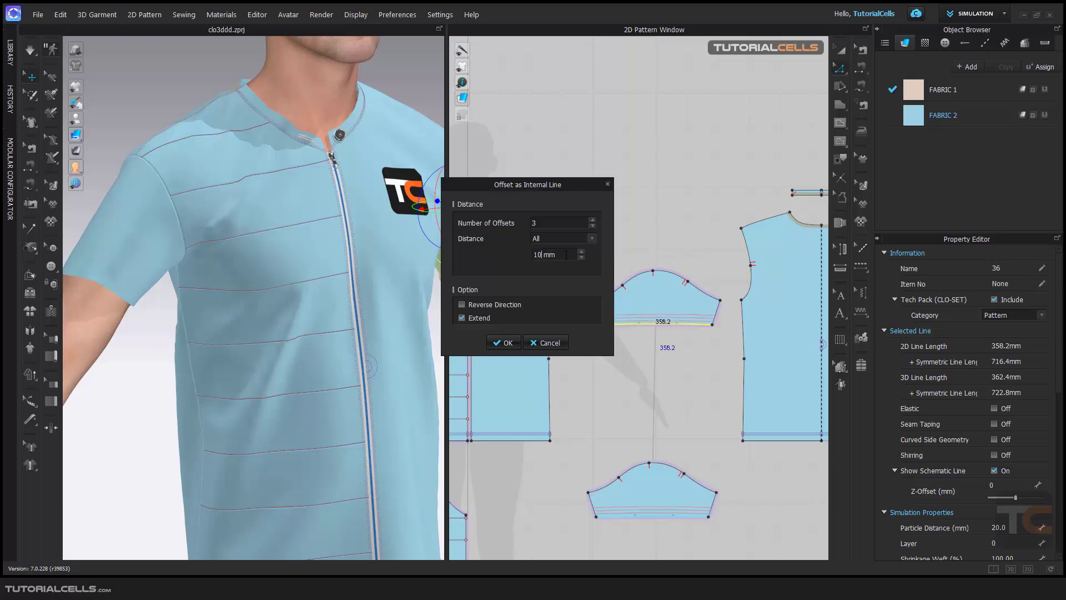
drag(566, 254, 539, 256)
text(320)
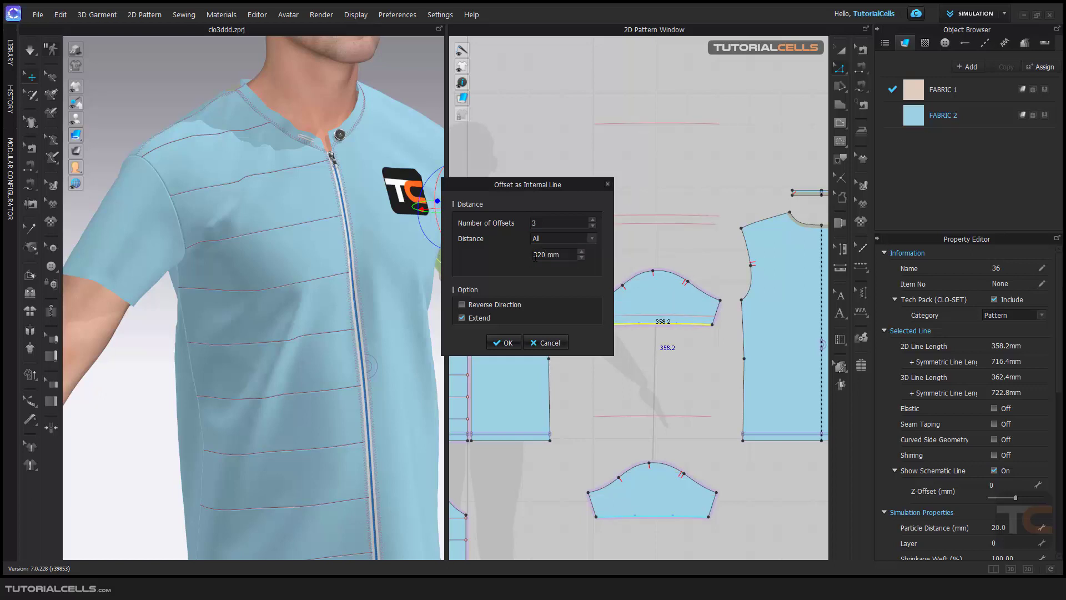
drag(564, 256, 534, 256)
text(30.)
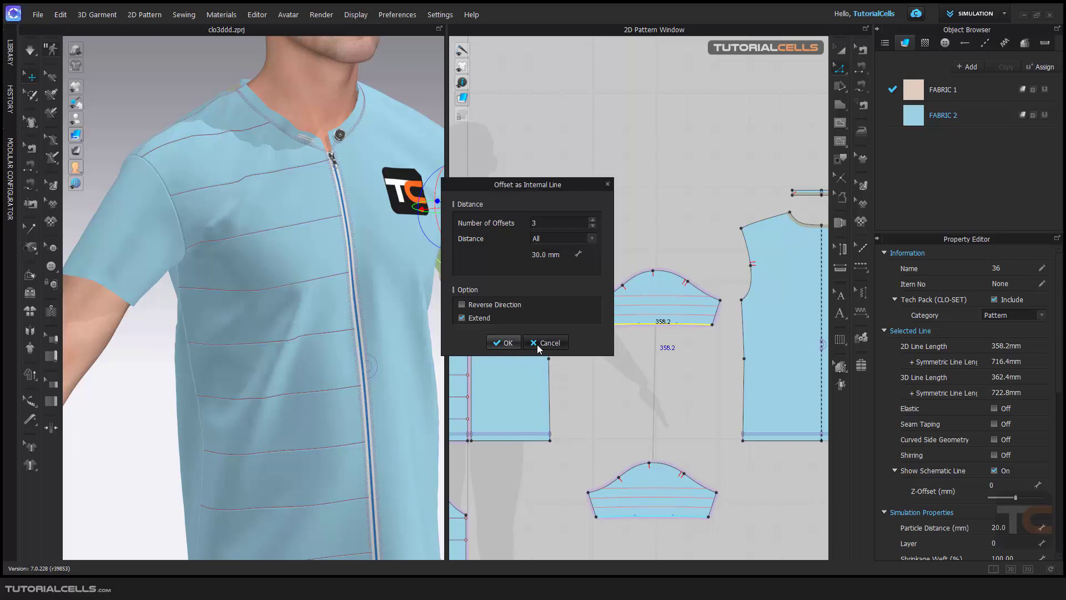
click(504, 342)
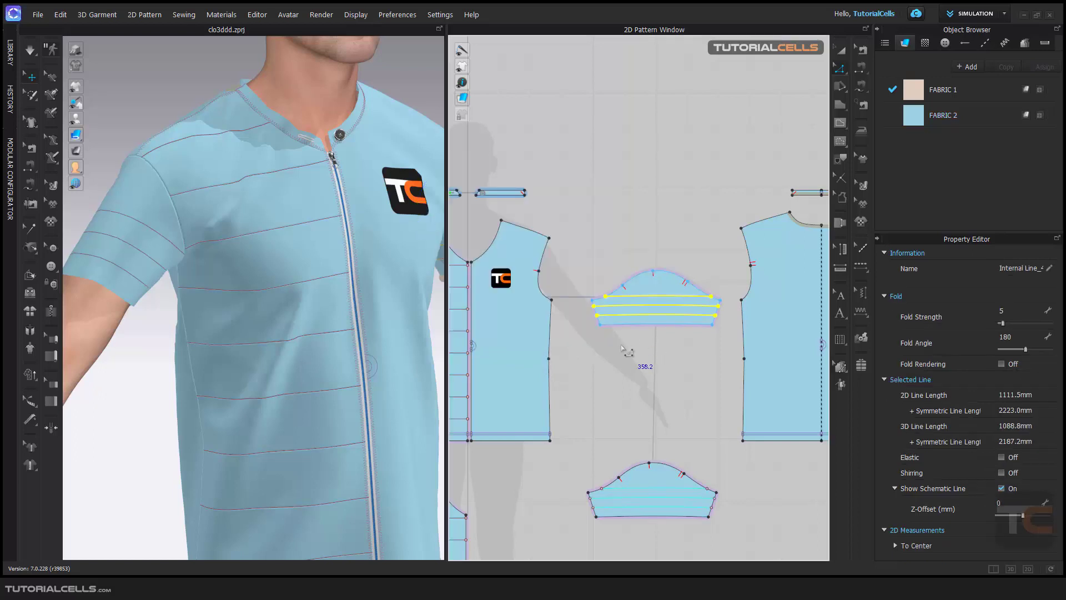
- Using the filler tool, turn the internal lines of the filled sleeve between the front and back pieces into quilting lines
click(643, 358)
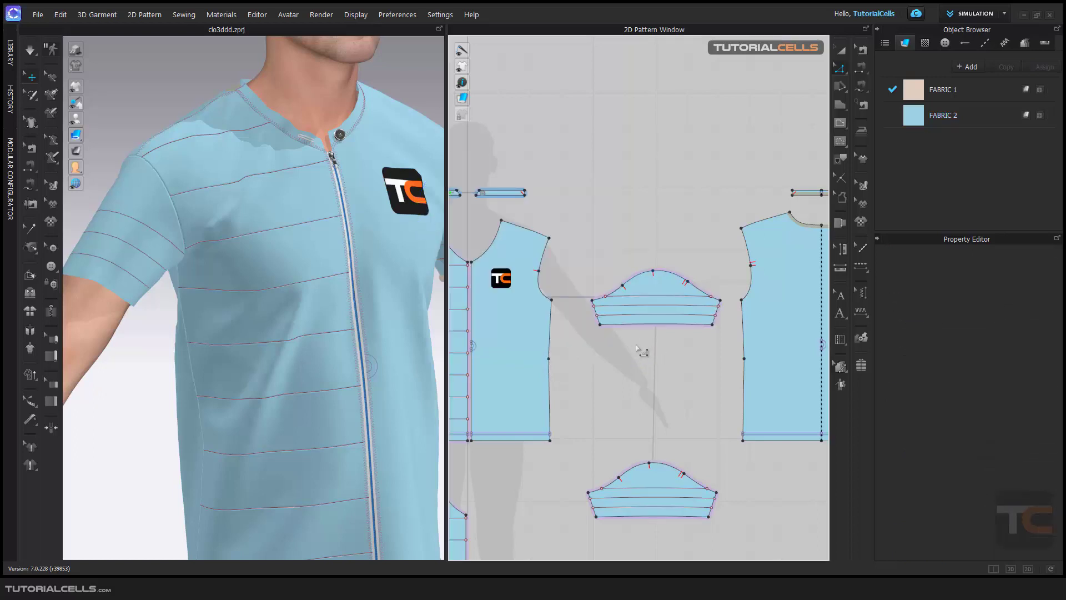
click(861, 366)
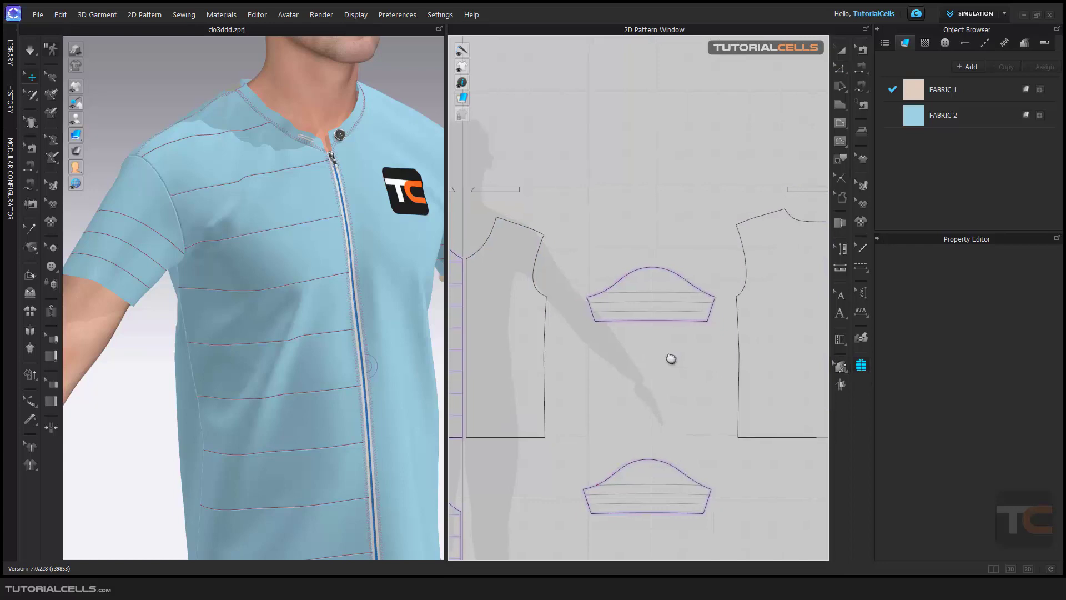
scroll(671, 358, down, 2)
scroll(638, 309, down, 2)
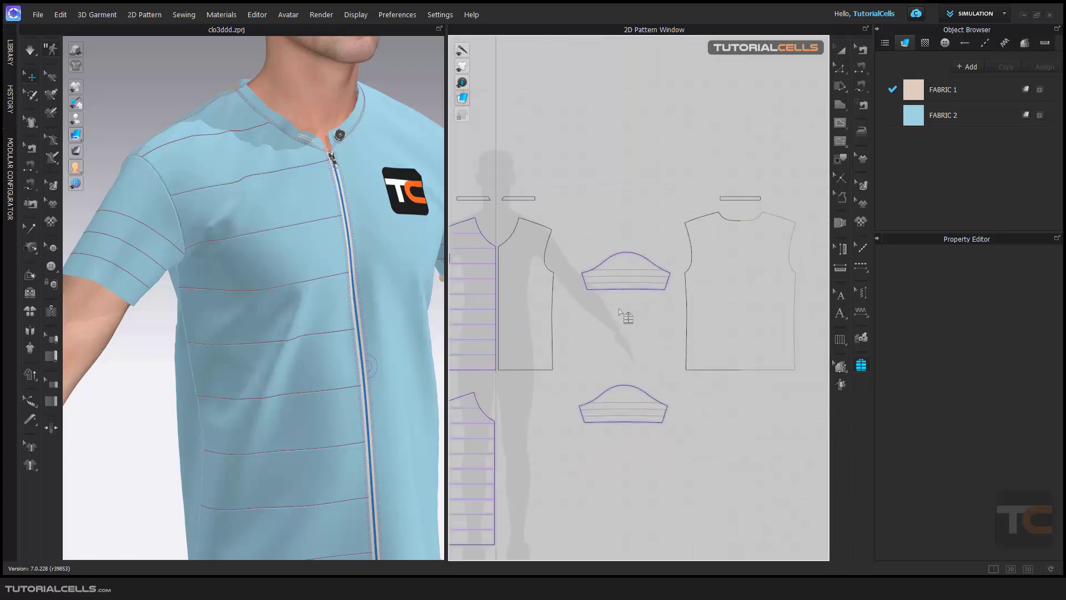
middle_drag(619, 309, 676, 289)
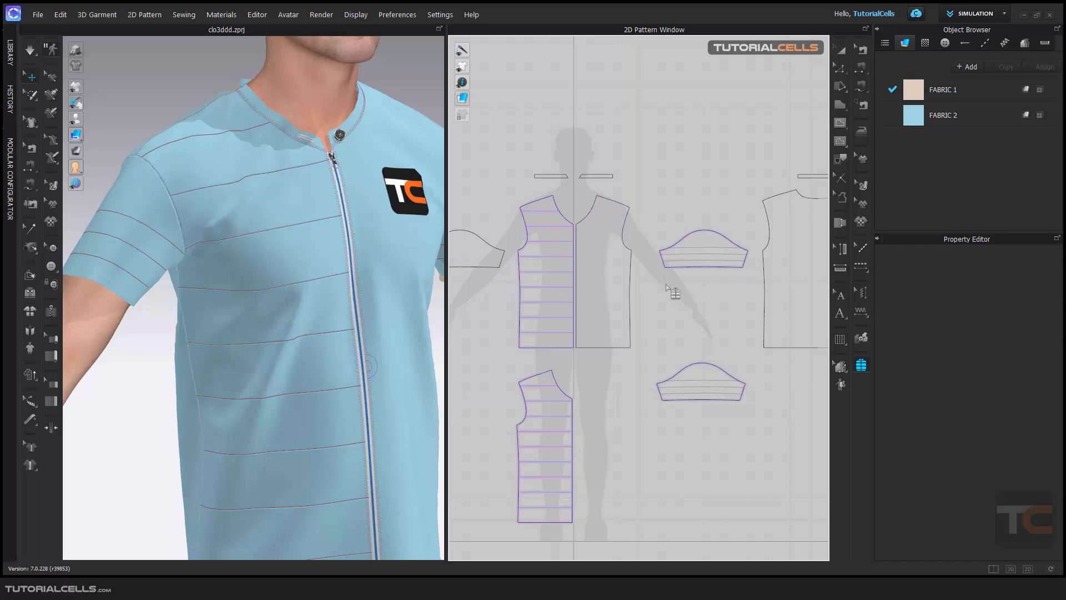
scroll(668, 286, up, 1)
scroll(714, 281, up, 2)
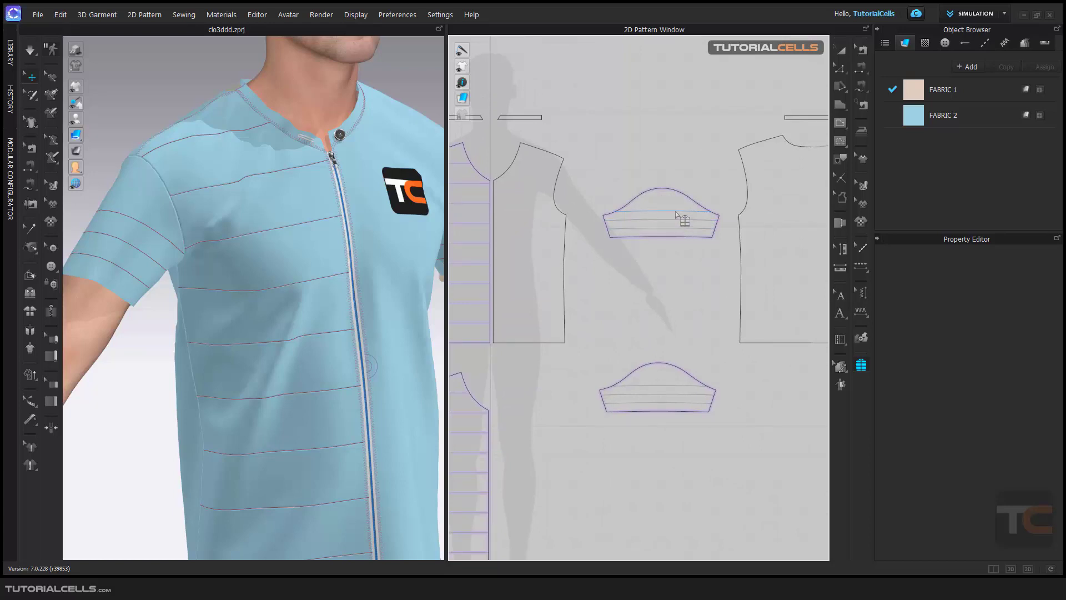
drag(589, 178, 724, 267)
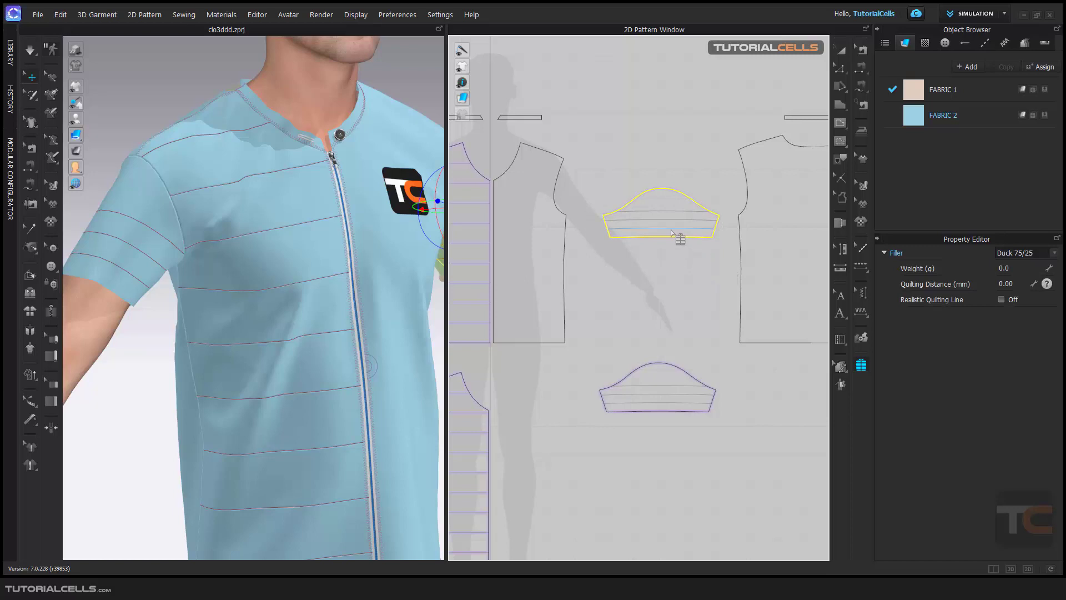
scroll(695, 258, up, 2)
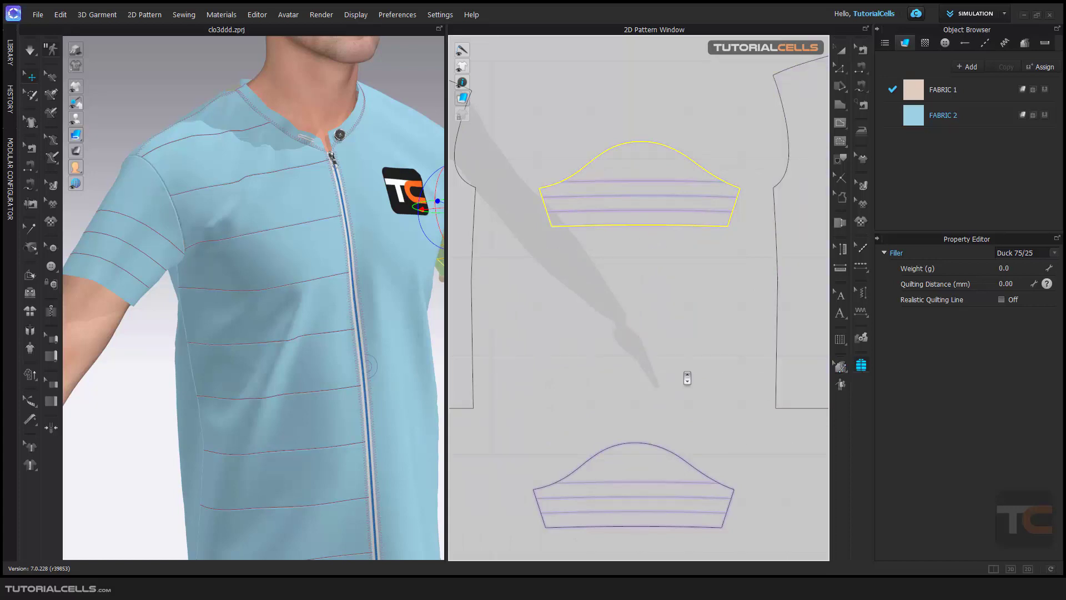
scroll(653, 372, down, 5)
scroll(624, 378, up, 3)
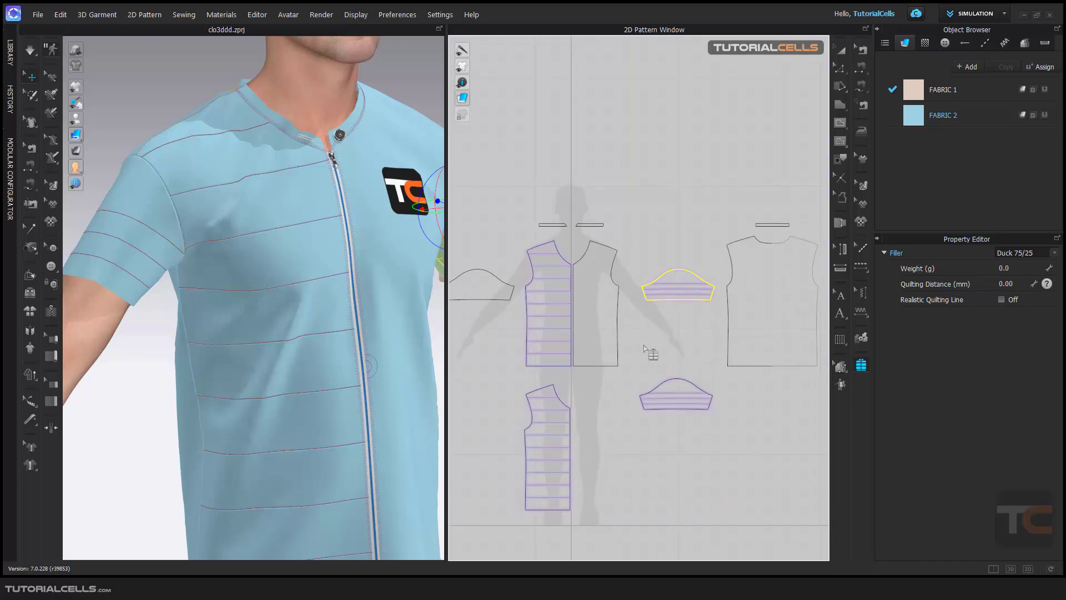
click(644, 347)
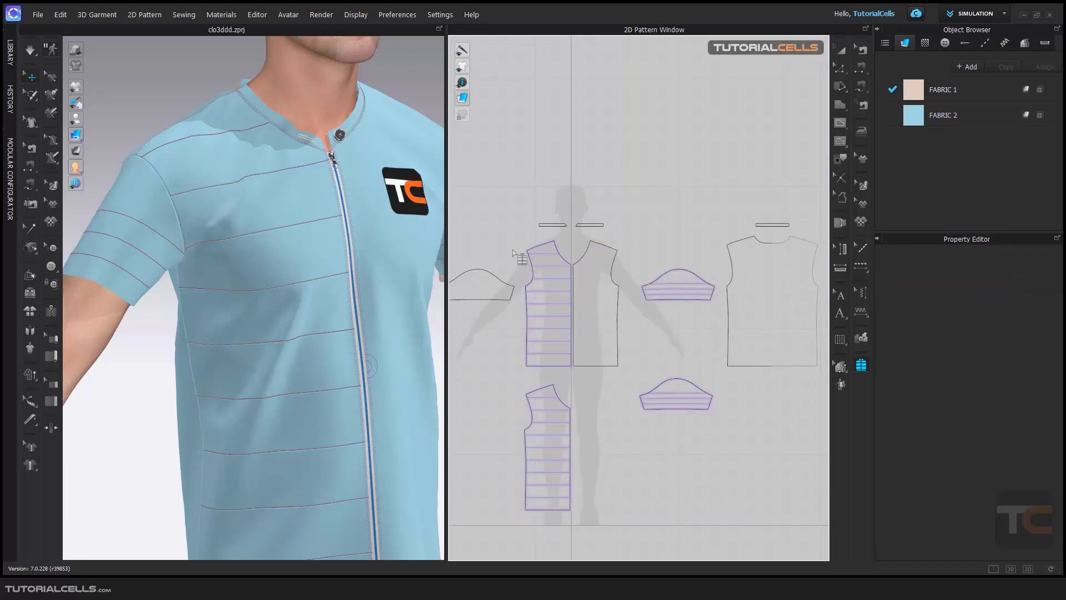
- Select the filled striped front piece, the filled sleeve and the cloned pattern below each of them
click(547, 261)
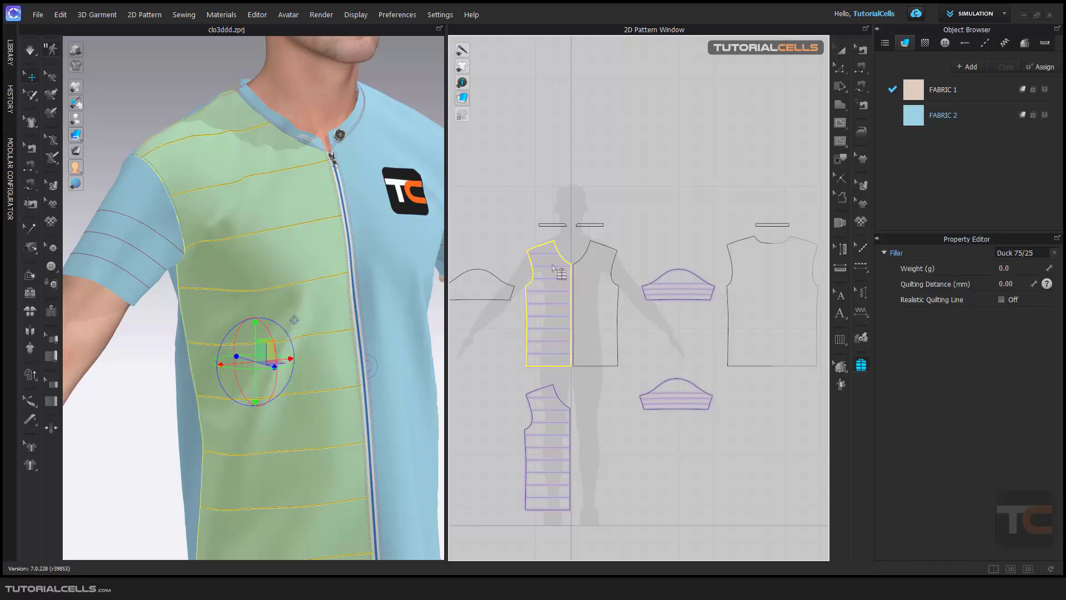
shift+click(667, 284)
shift+click(669, 382)
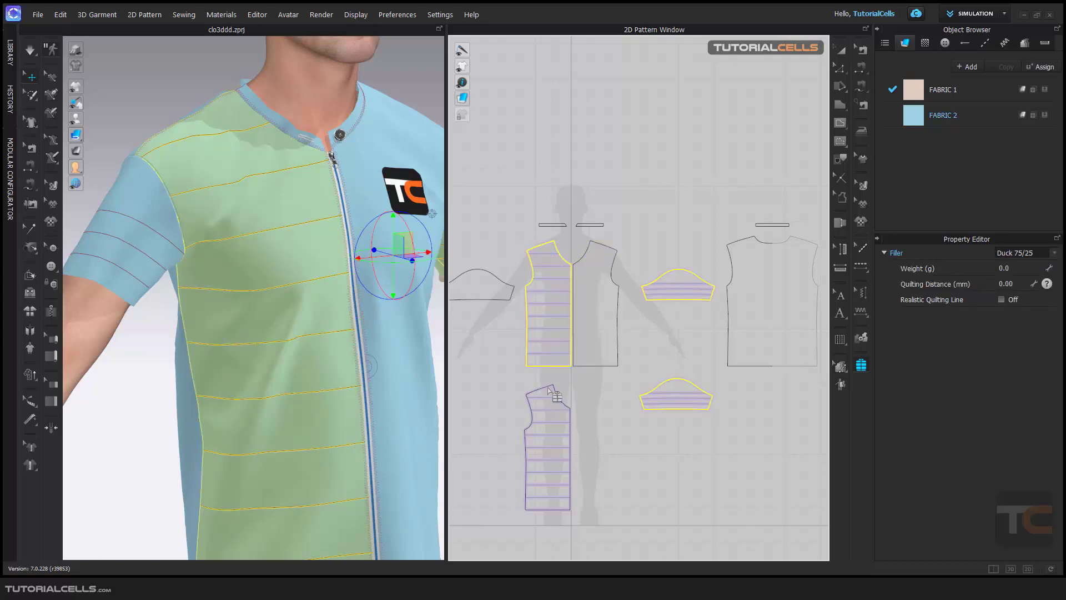
shift+click(549, 389)
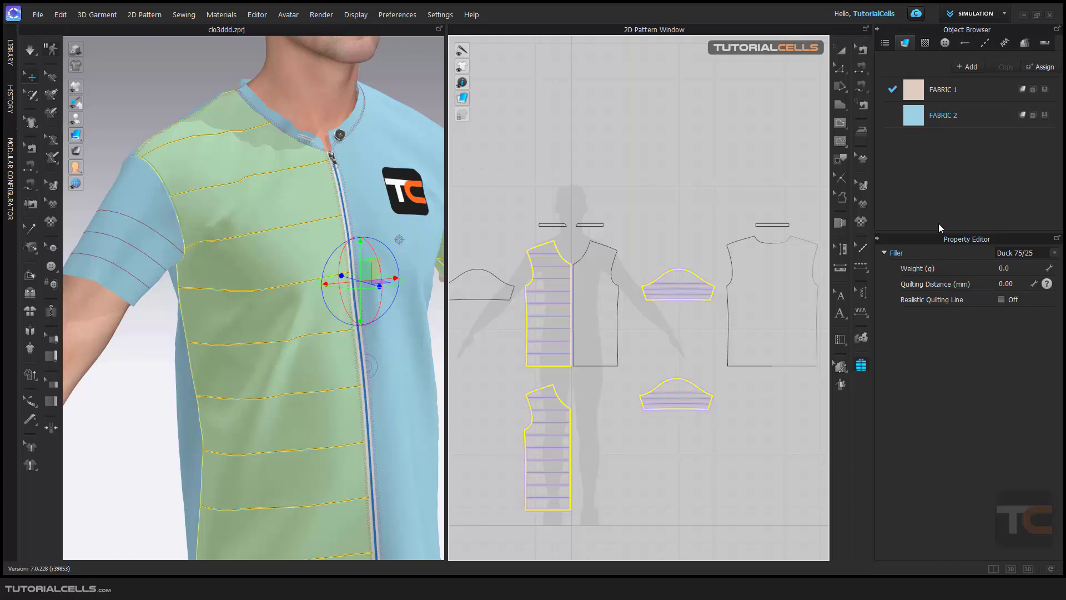
- Try the Duck 90/10 filler type on the selected pieces and switch it back to Duck 75/25
click(1055, 254)
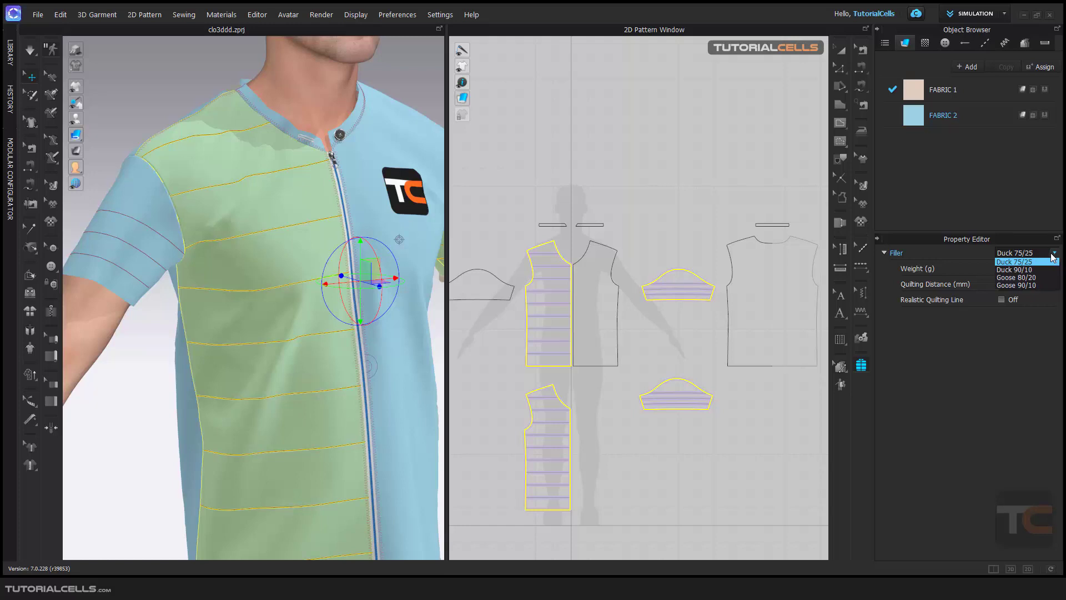
click(1014, 269)
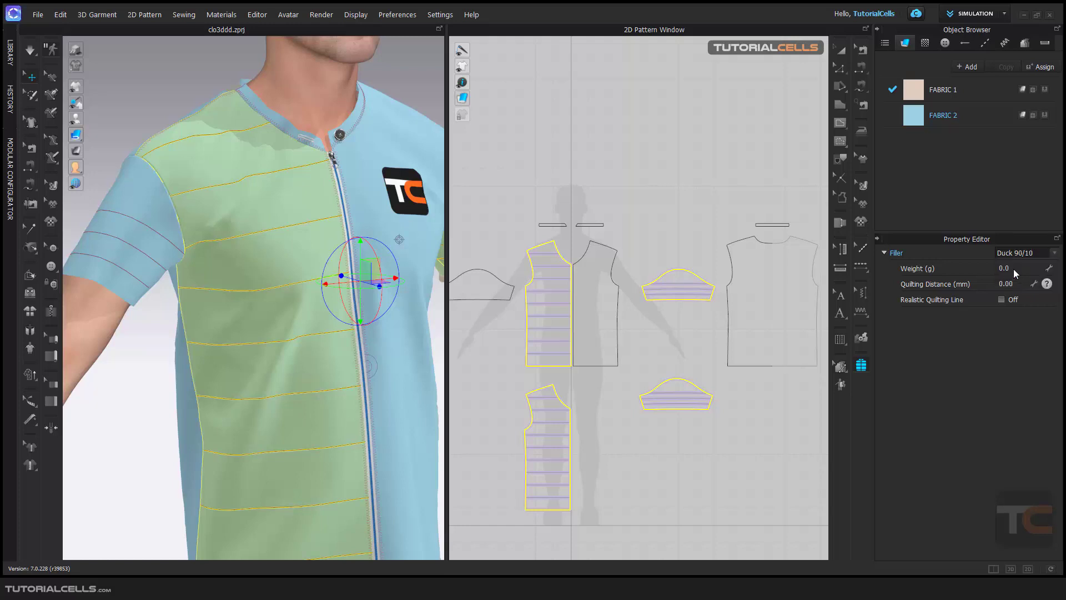
click(1054, 252)
click(1029, 260)
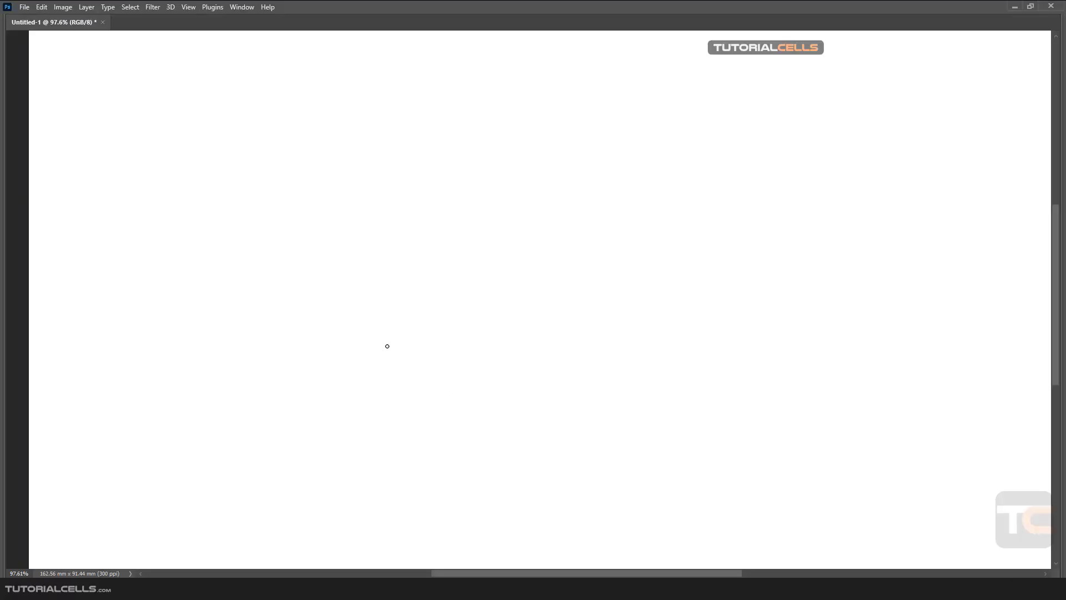
- Switch to Photoshop and sketch a horizontal line divided by three tick marks, with a bulging arc over each section
shift+drag(386, 343, 817, 337)
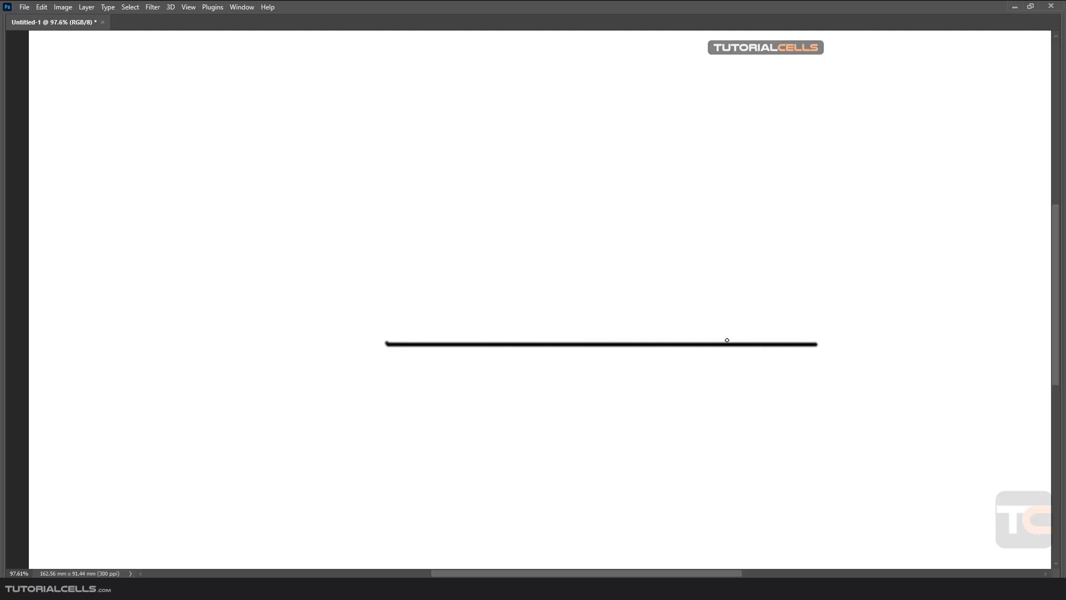
drag(727, 346, 726, 351)
drag(618, 339, 618, 350)
drag(509, 336, 511, 346)
mouse_move(387, 343)
mouse_down()
mouse_move(404, 297)
mouse_move(487, 298)
mouse_move(512, 344)
mouse_move(579, 298)
mouse_move(617, 341)
mouse_move(648, 297)
mouse_move(705, 308)
mouse_move(725, 347)
mouse_move(781, 304)
mouse_move(802, 328)
mouse_up()
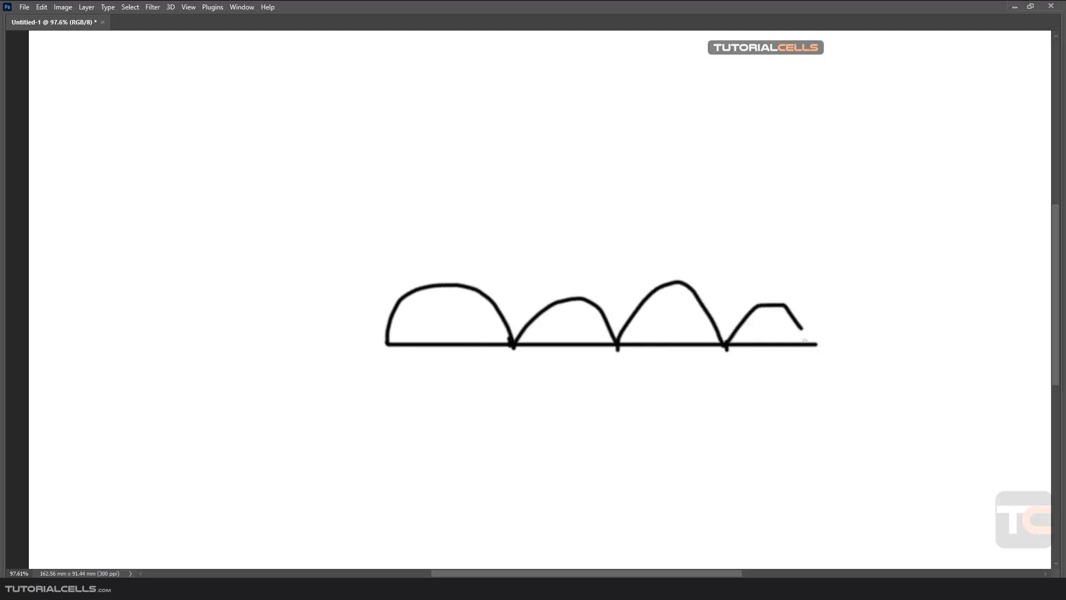
- Undo the arcs, the tick marks and the horizontal line of the sketch
key(ctrl+z)
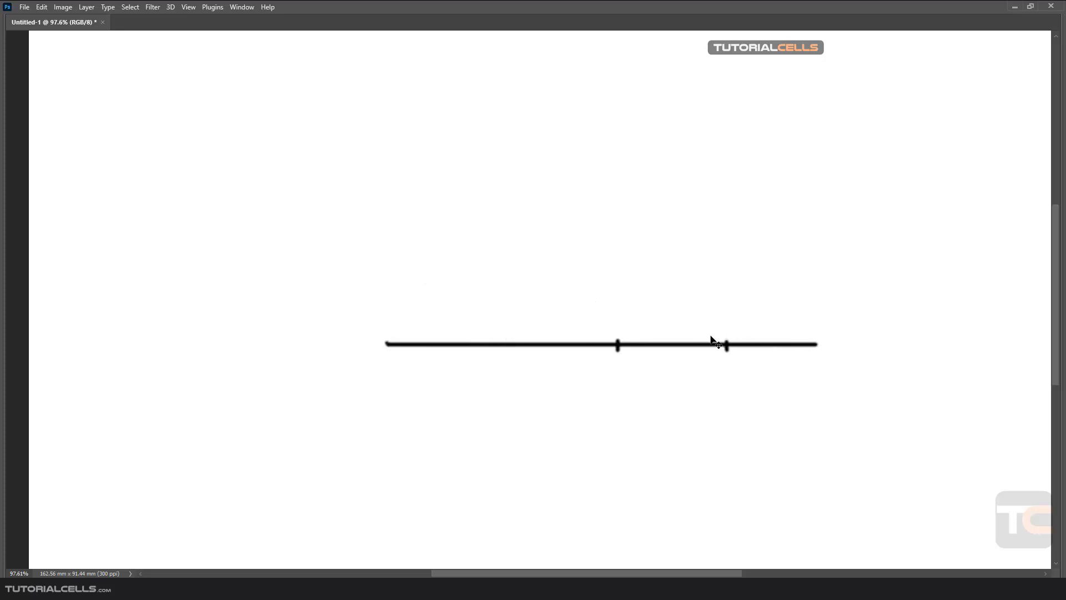
key(ctrl+z)
key(ctrl+z)
key(ctrl+z)
- Sketch a vertical line with four short horizontal tick marks, a ground line beneath it and a downward arrow beside it
drag(469, 136, 473, 434)
drag(457, 181, 476, 181)
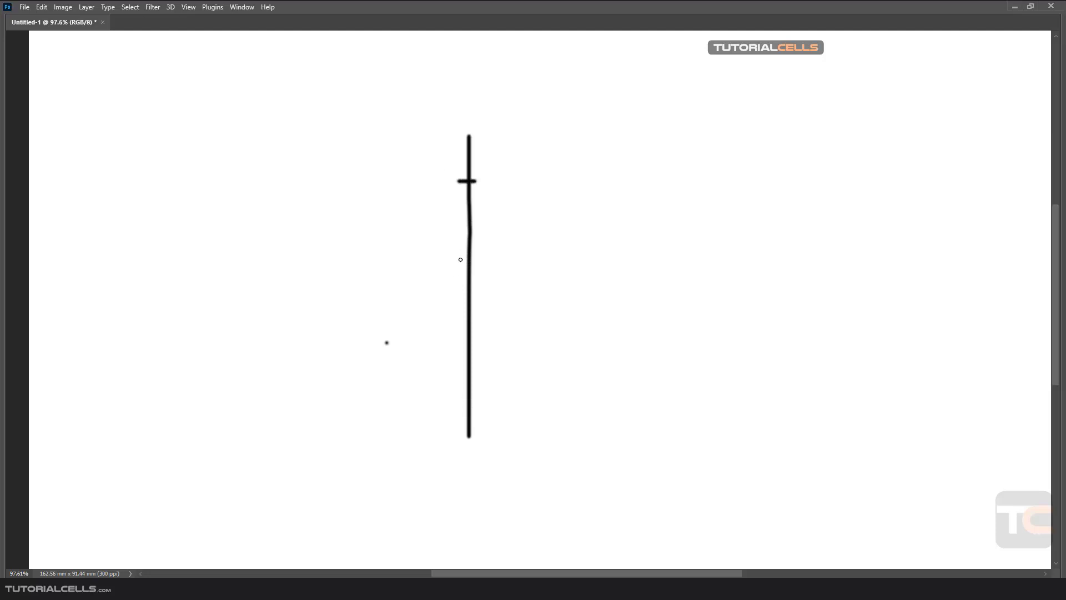
drag(343, 464, 669, 470)
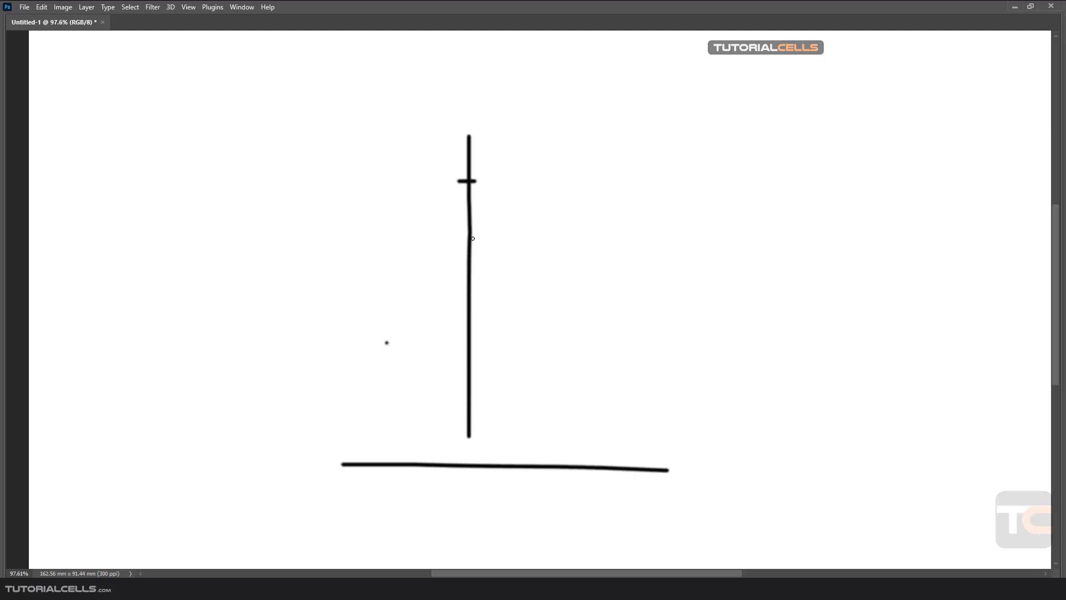
drag(464, 237, 483, 239)
mouse_move(724, 334)
mouse_down()
mouse_move(733, 399)
mouse_move(745, 404)
mouse_move(738, 434)
mouse_move(722, 399)
mouse_up()
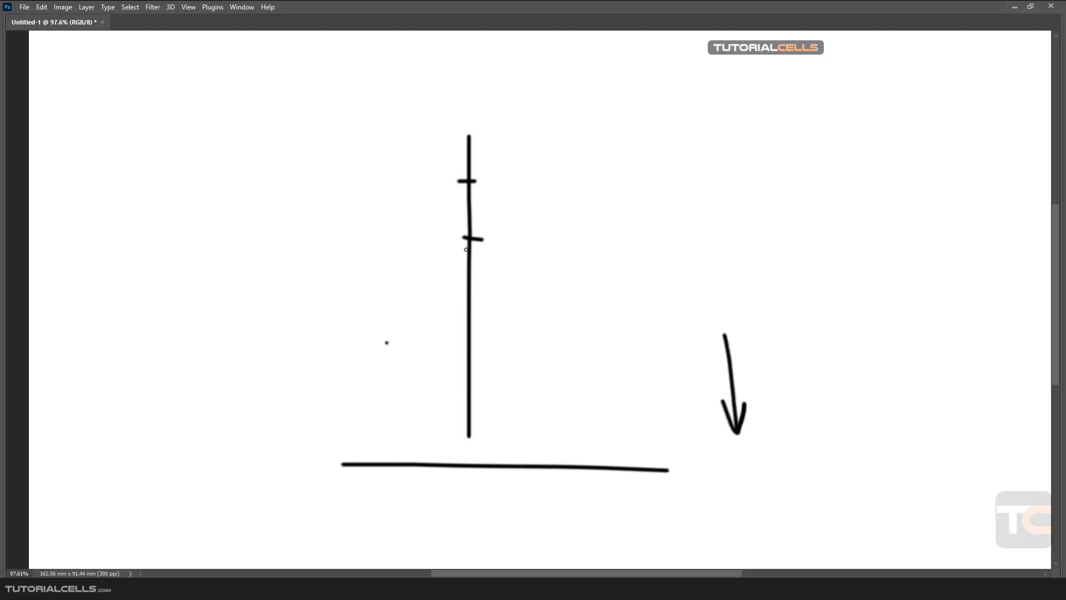
drag(465, 299, 481, 299)
drag(461, 381, 476, 381)
- Try bulging arcs between the tick marks of the vertical line, and undo them
mouse_move(476, 182)
mouse_down()
mouse_move(506, 204)
mouse_move(517, 236)
mouse_move(481, 239)
mouse_move(508, 288)
mouse_move(484, 301)
mouse_up()
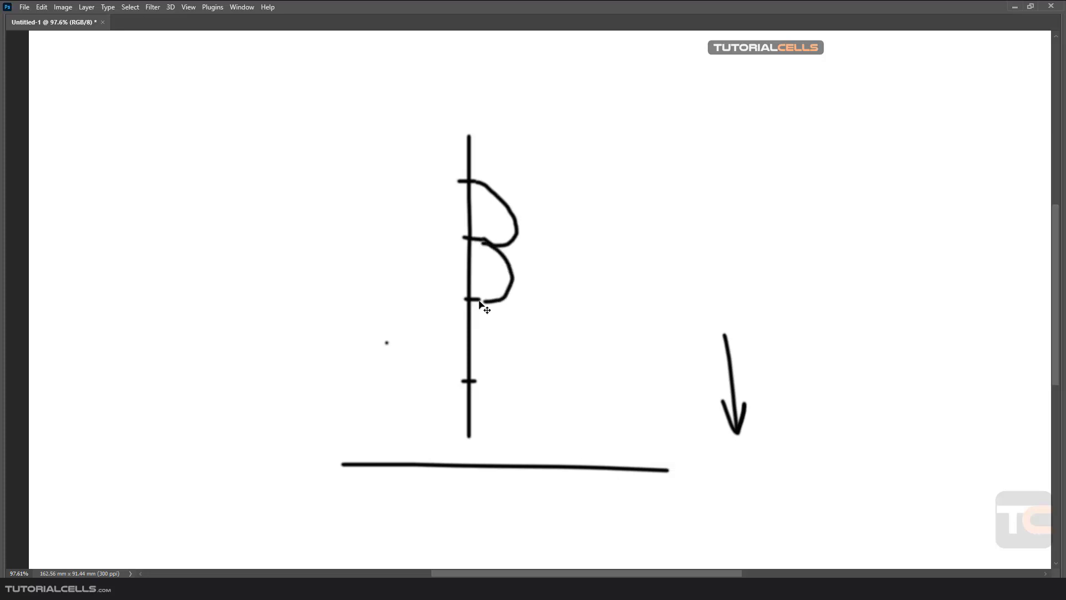
key(ctrl+z)
key(ctrl+z)
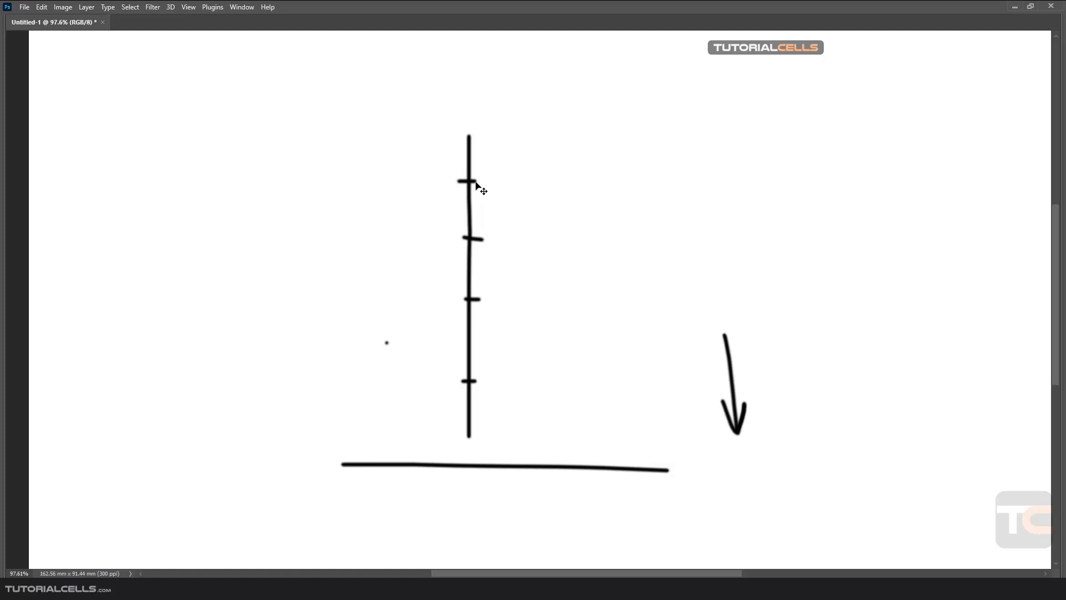
mouse_move(475, 182)
mouse_down()
mouse_move(493, 182)
mouse_move(512, 215)
mouse_move(478, 245)
mouse_move(502, 278)
mouse_move(478, 303)
mouse_move(497, 354)
mouse_move(478, 367)
mouse_up()
key(ctrl+z)
key(ctrl+z)
key(ctrl+z)
- Mark the section between the two uppermost ticks with a parallel stroke and write 1 beside it
drag(447, 183, 446, 230)
mouse_move(414, 196)
mouse_down()
mouse_move(415, 215)
mouse_move(407, 203)
mouse_up()
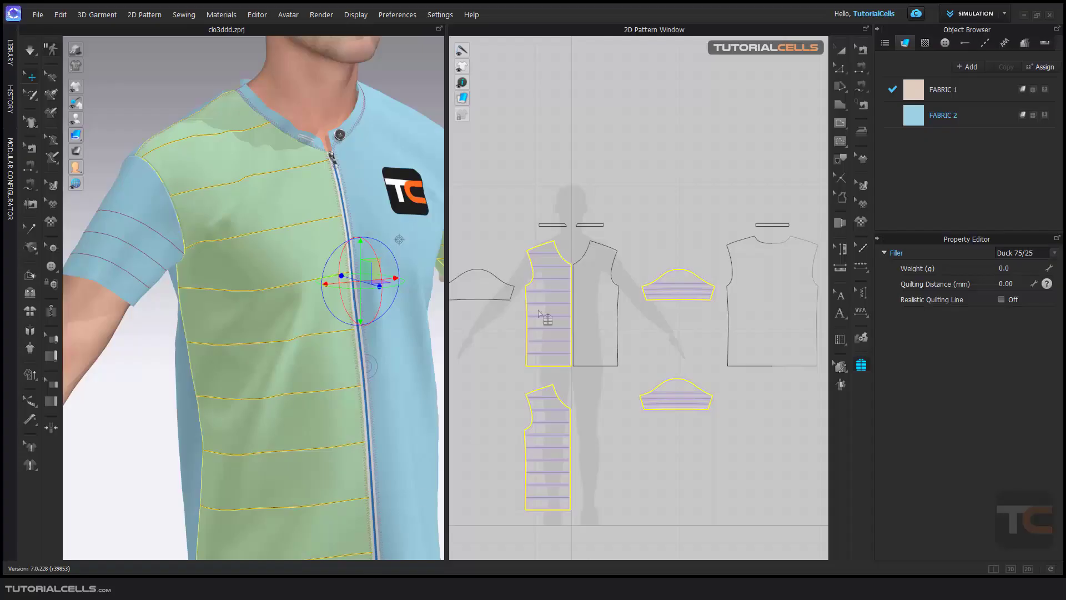
- Switch to CLO, check the spacing between the front piece's horizontal lines with an internal shape tool, and reactivate the filler tool
scroll(547, 305, up, 3)
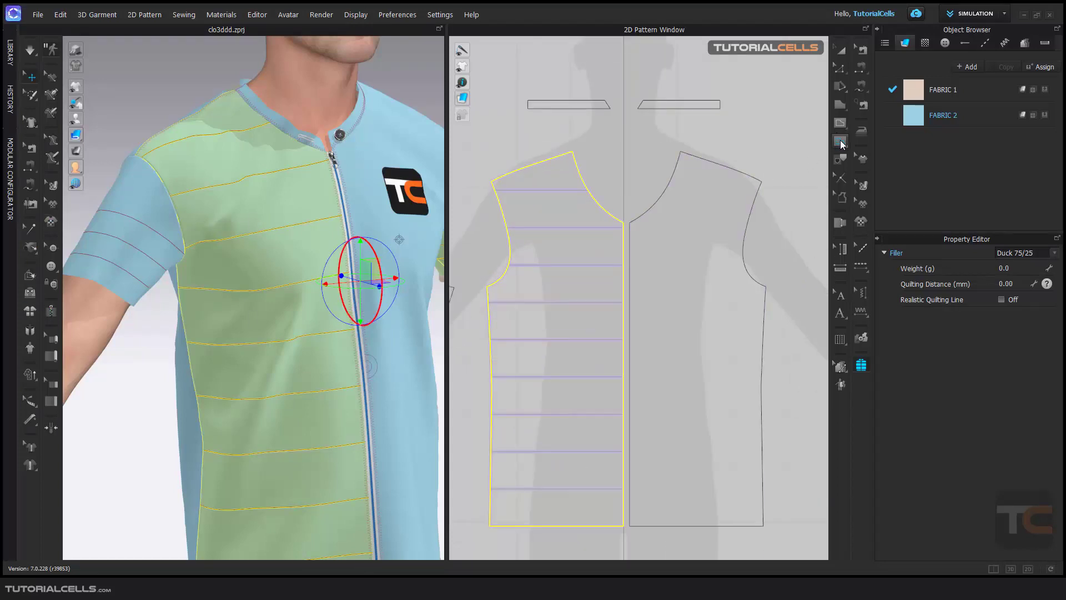
click(840, 124)
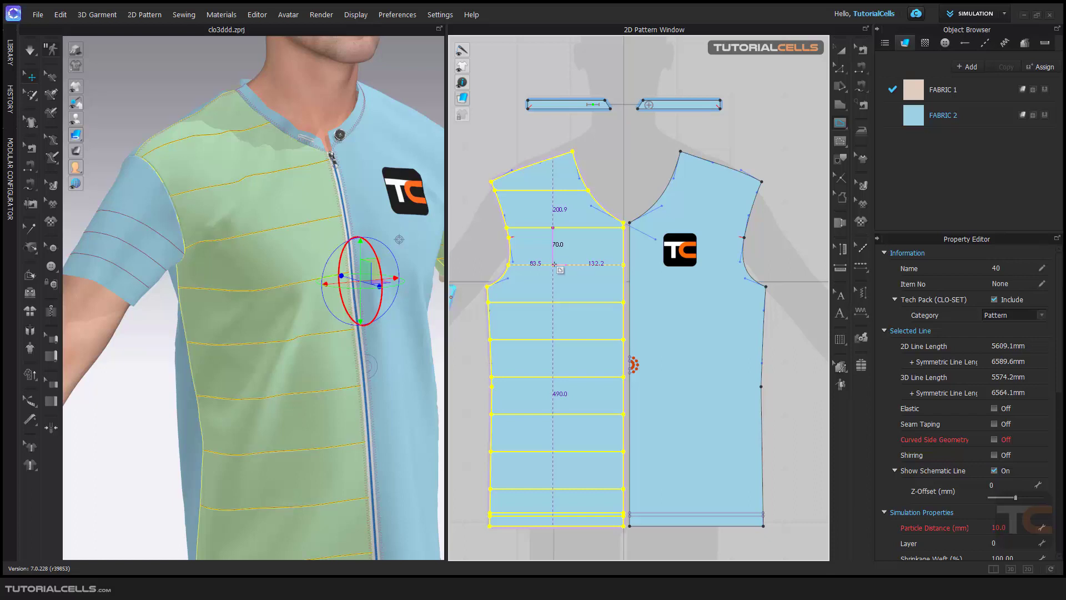
click(858, 365)
scroll(685, 283, down, 5)
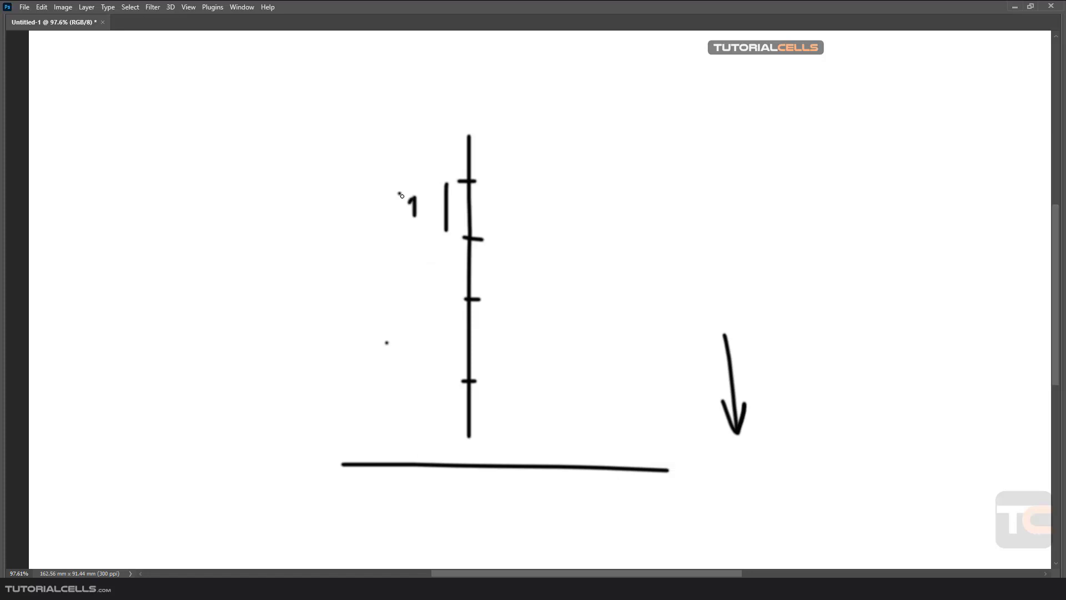
- Switch to Photoshop, write 70 and a multiplication sign before the 1, and draw a bulge beside the vertical line's uppermost section
mouse_move(399, 192)
mouse_down()
mouse_move(407, 218)
mouse_move(417, 203)
mouse_move(372, 229)
mouse_up()
mouse_move(389, 227)
mouse_down()
mouse_move(400, 211)
mouse_move(394, 229)
mouse_up()
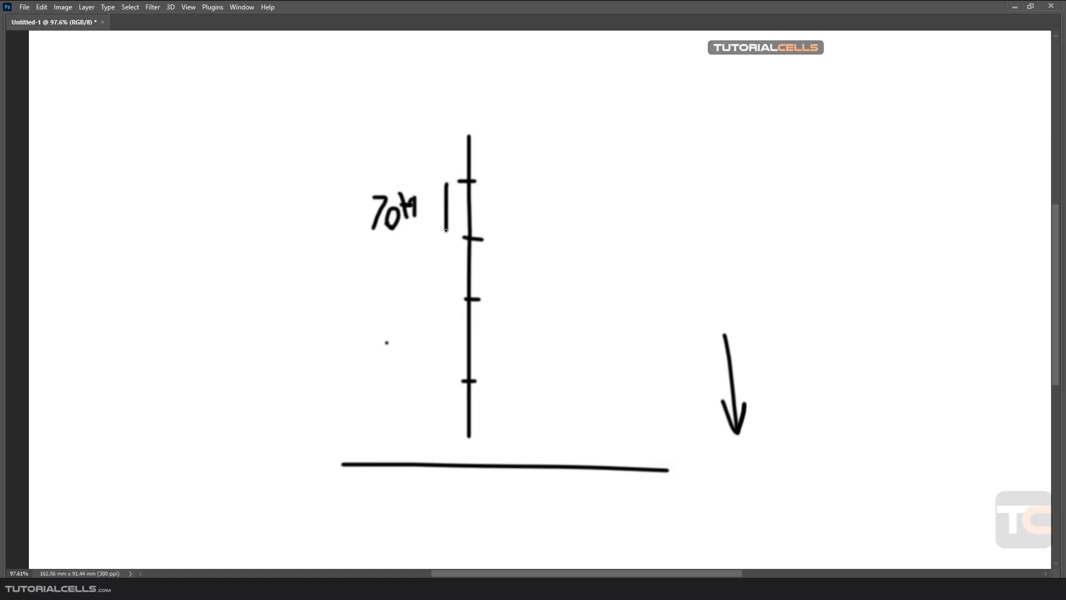
mouse_move(467, 137)
mouse_down()
mouse_move(444, 134)
mouse_move(421, 164)
mouse_move(459, 179)
mouse_up()
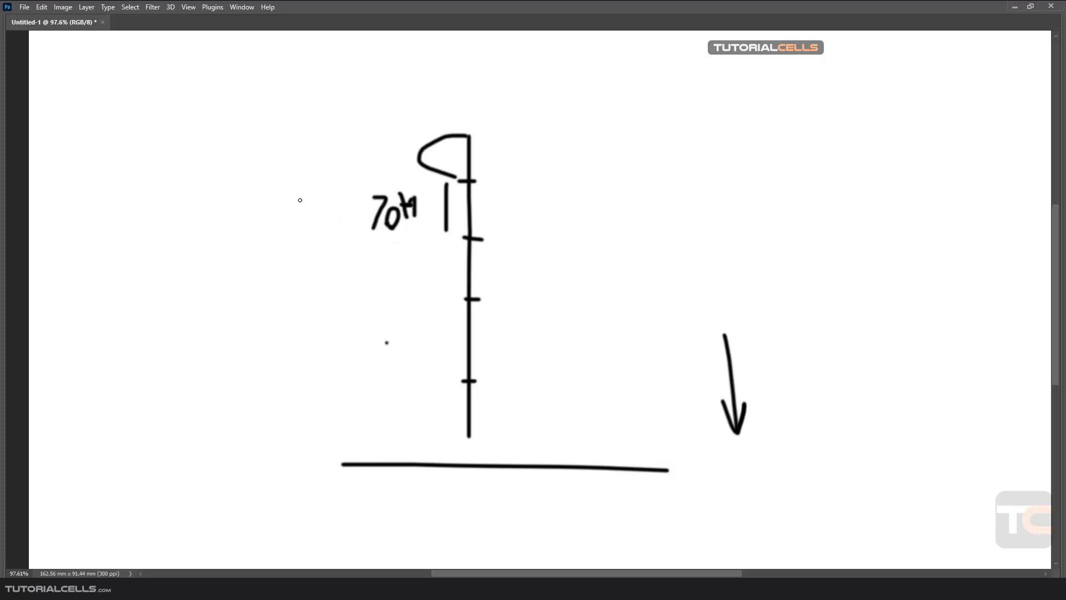
- Write 111 beside the 70 note and trace over the bulge at the vertical line's uppermost section
click(314, 217)
mouse_move(295, 197)
mouse_down()
mouse_move(297, 224)
mouse_move(293, 207)
mouse_move(322, 227)
mouse_up()
click(322, 218)
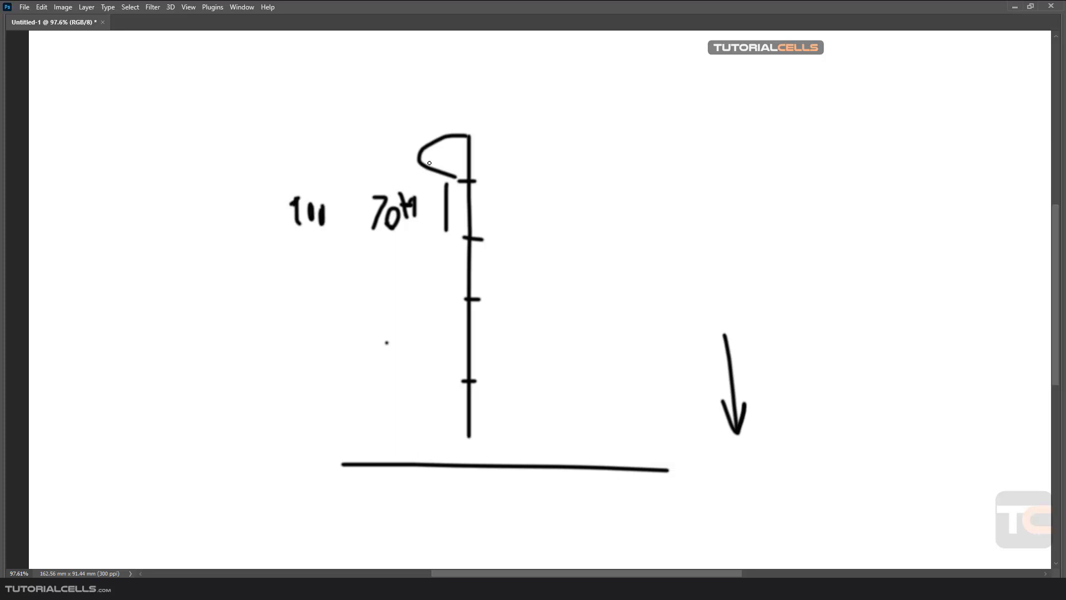
mouse_move(459, 127)
mouse_down()
mouse_move(428, 128)
mouse_move(401, 162)
mouse_move(431, 178)
mouse_move(425, 167)
mouse_up()
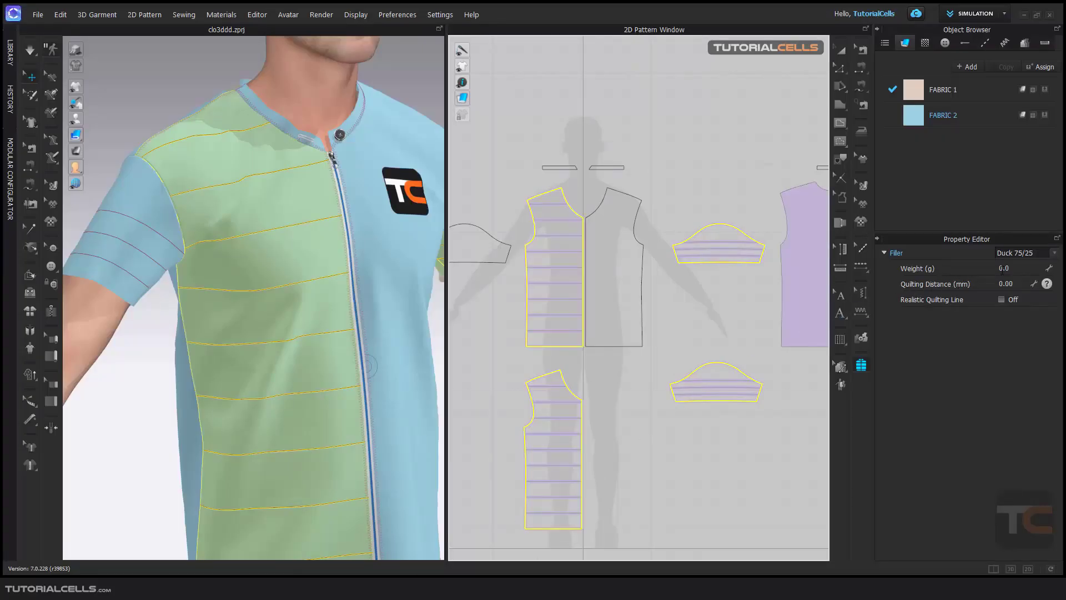
- Switch to CLO and set the filler weight of the selected front, sleeve and cloned patterns to 100 g
scroll(749, 285, down, 3)
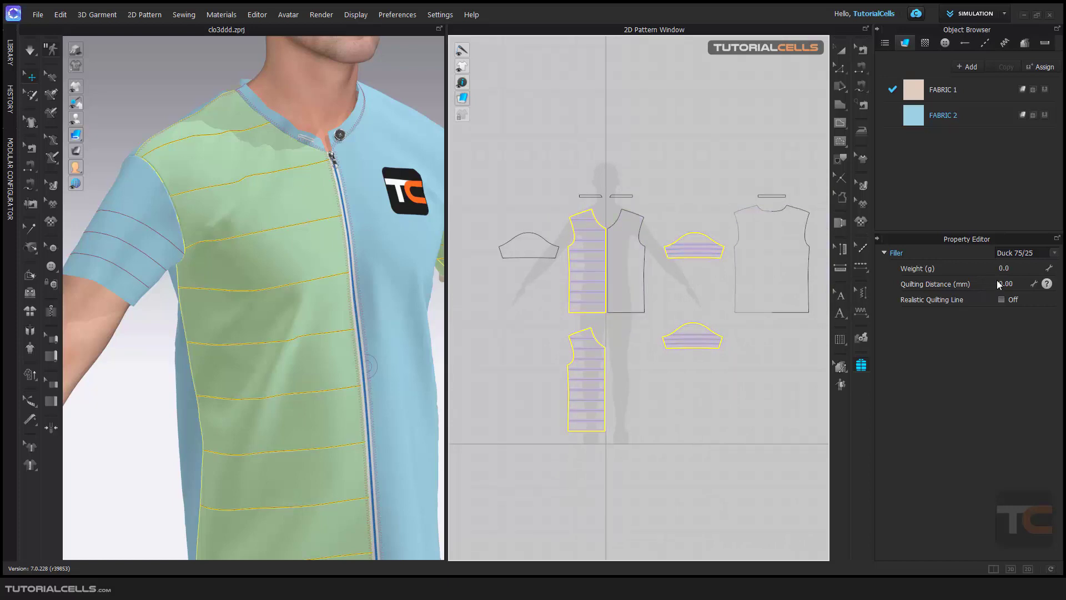
click(1012, 271)
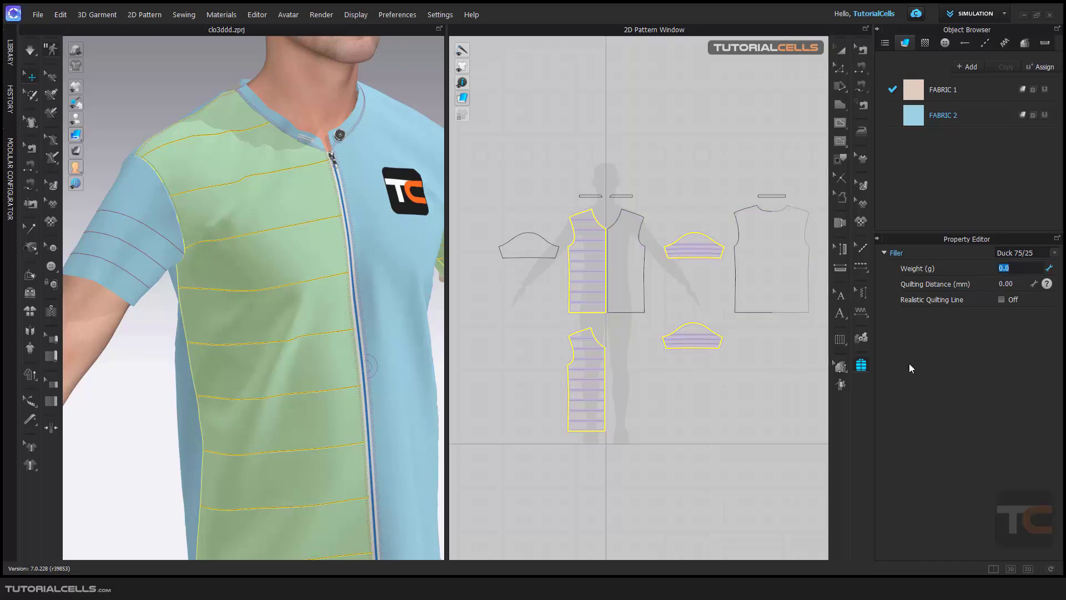
text(100)
key(Return)
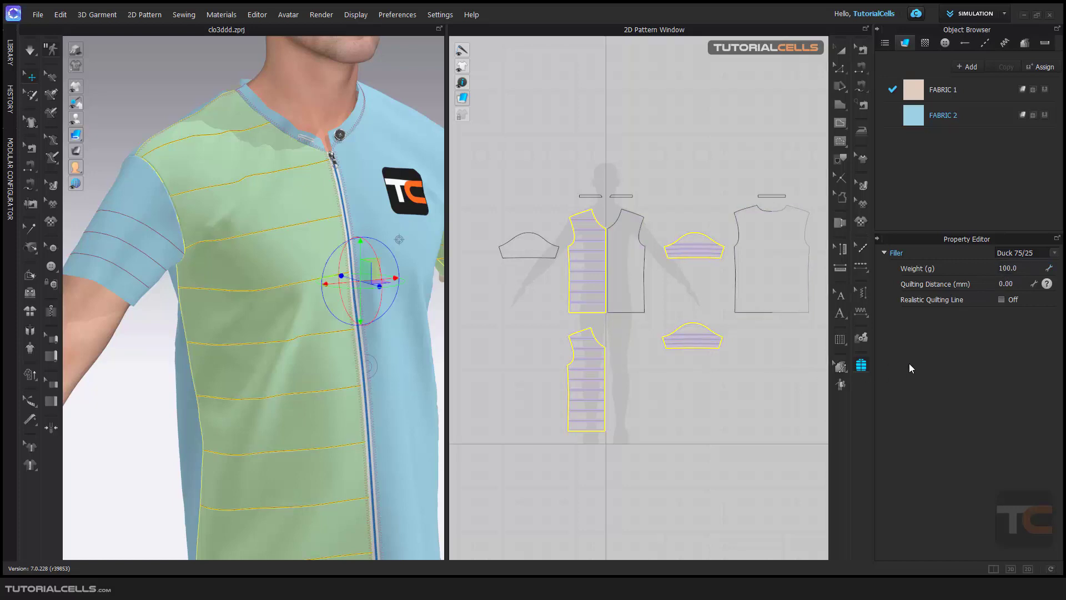
- Select the front piece, sleeve and cloned patterns separately to examine their individual filler settings
click(578, 213)
click(582, 215)
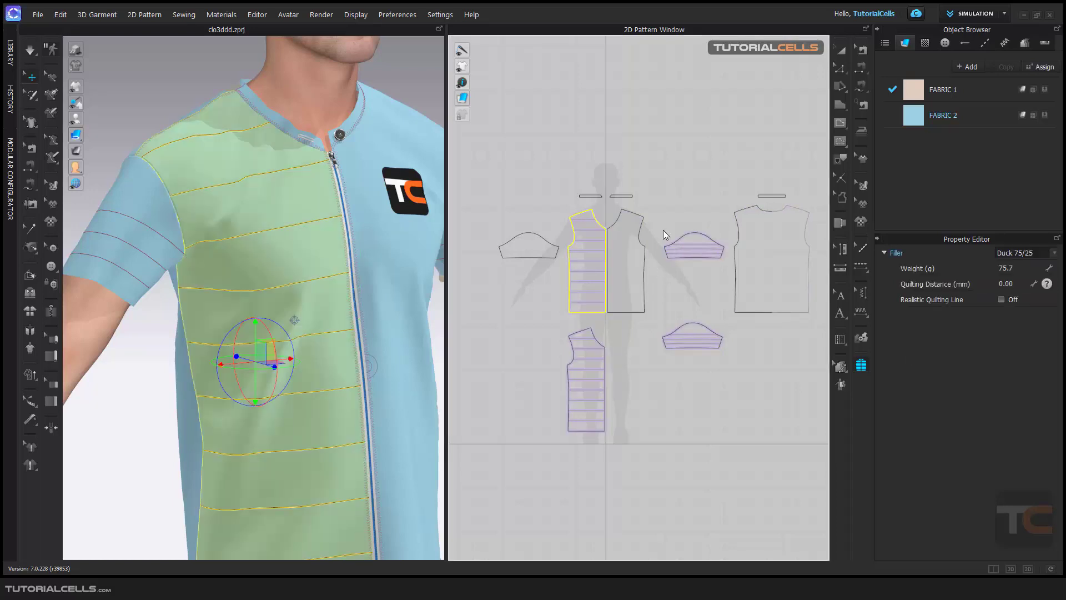
click(702, 233)
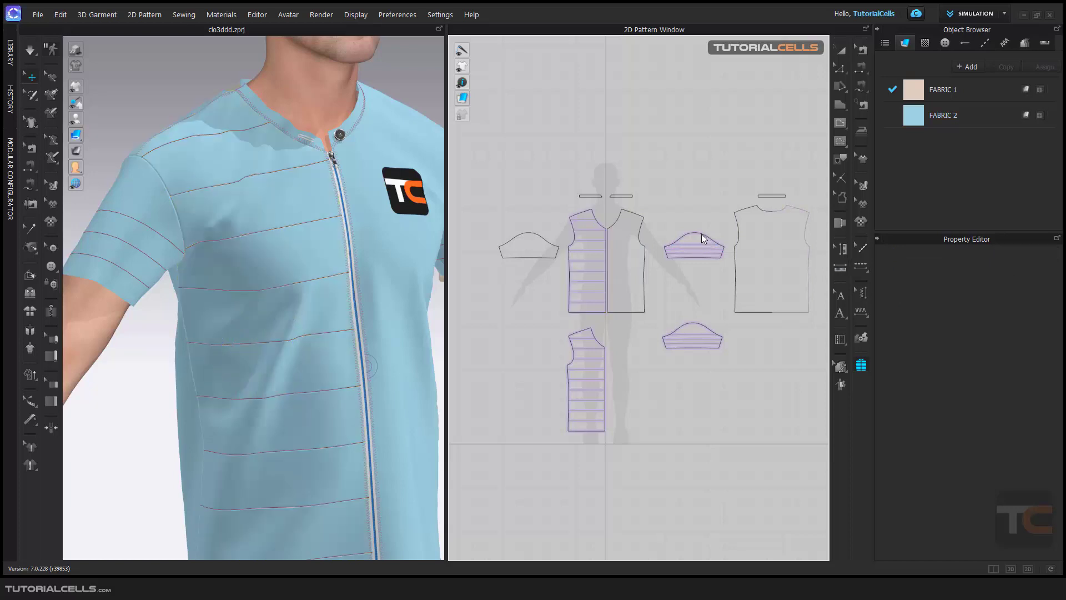
click(698, 322)
click(583, 217)
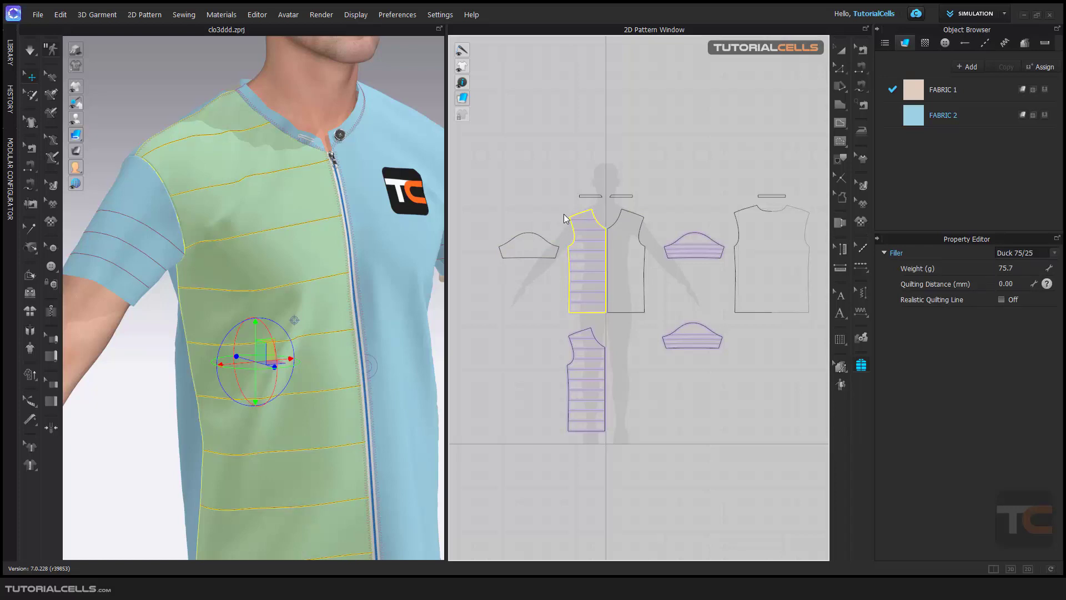
drag(564, 205, 608, 319)
shift+drag(618, 439, 619, 439)
click(683, 232)
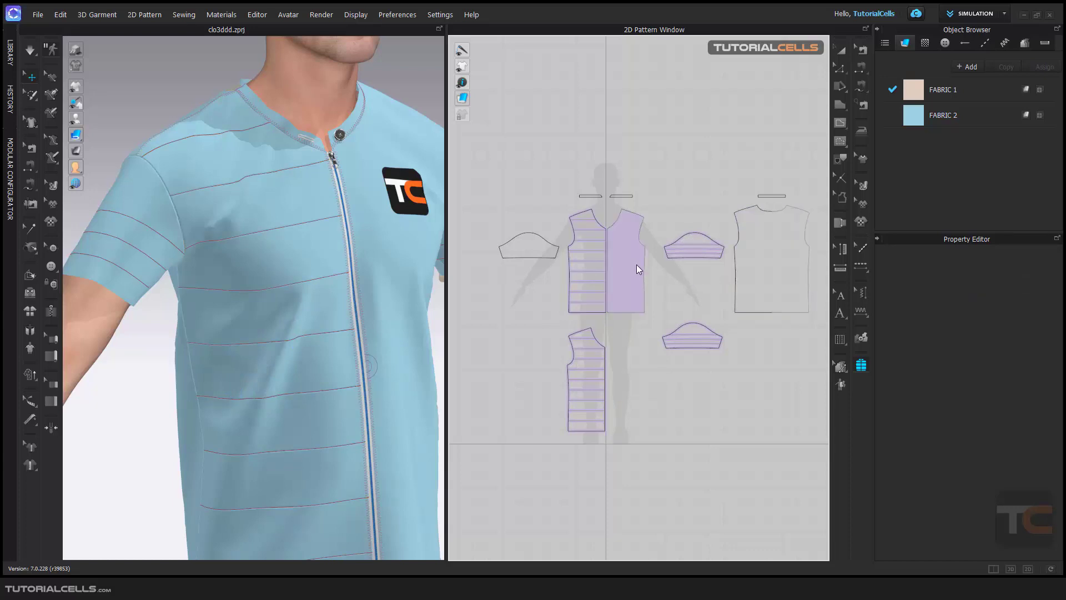
- Set the filler quilting distance of the lined front piece and its cloned pattern to 100 mm
click(582, 213)
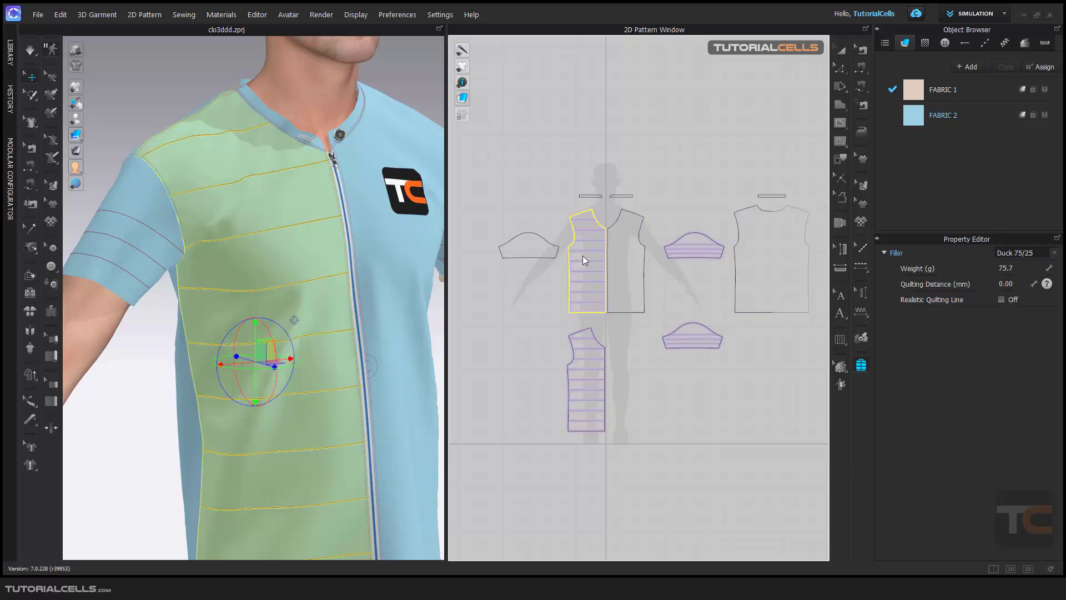
shift+click(592, 332)
shift+click(677, 332)
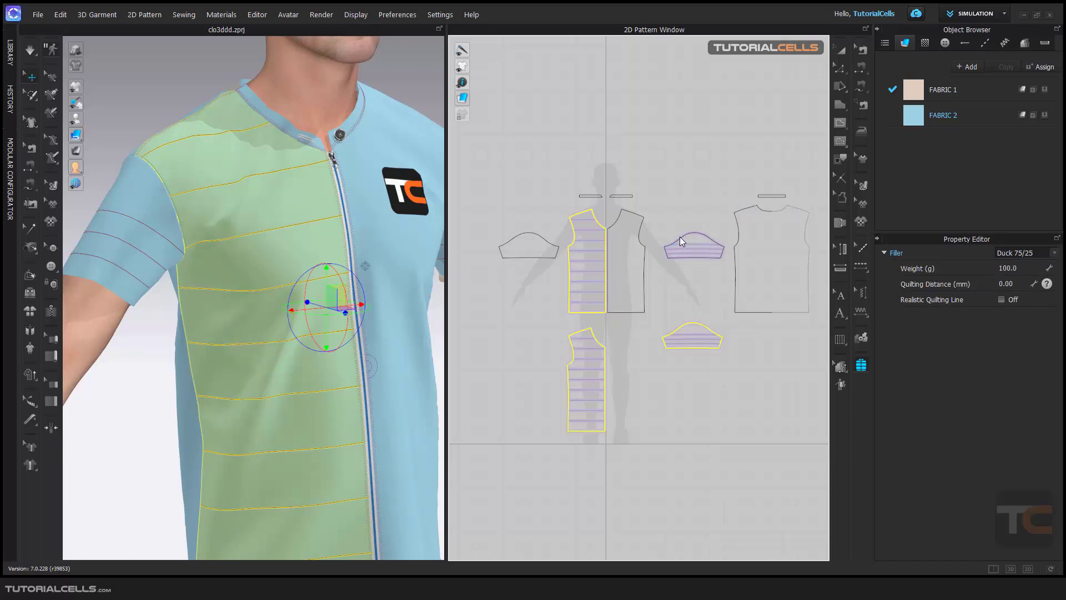
shift+click(681, 238)
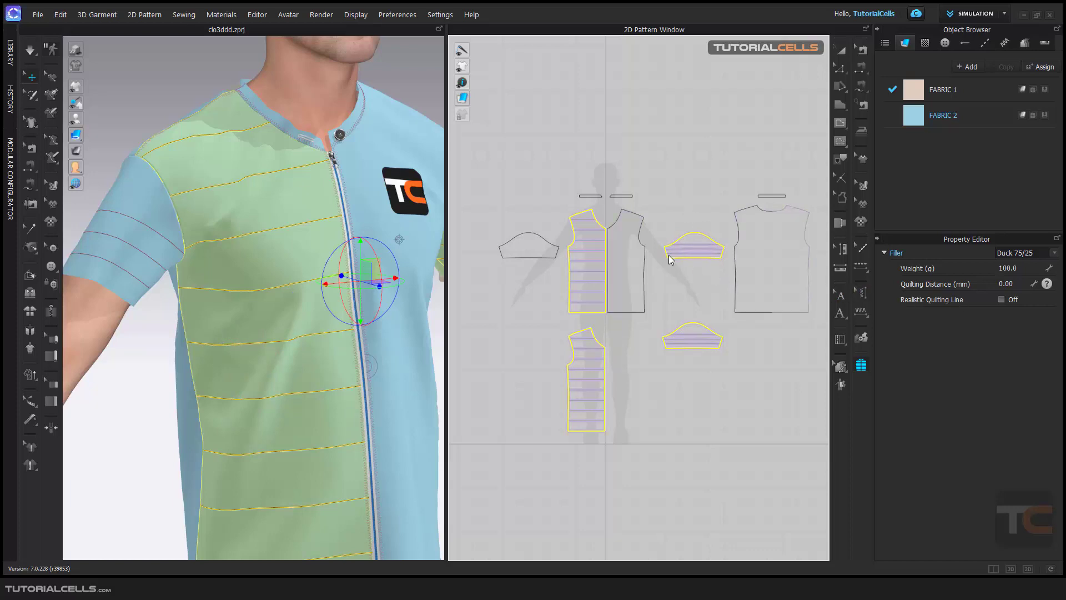
shift+drag(656, 218, 742, 295)
shift+drag(723, 366, 732, 372)
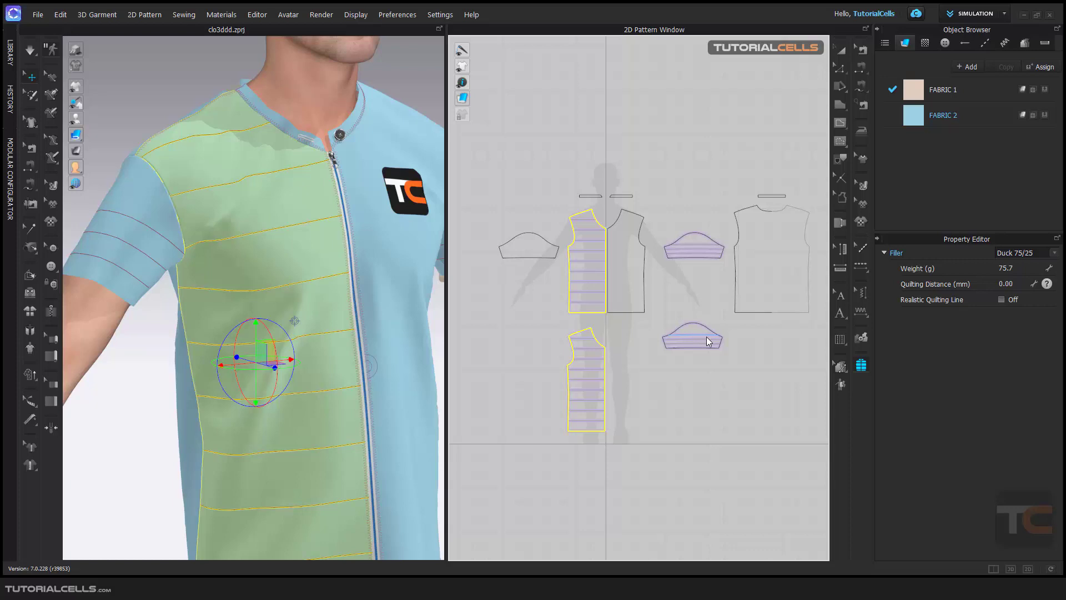
click(1006, 284)
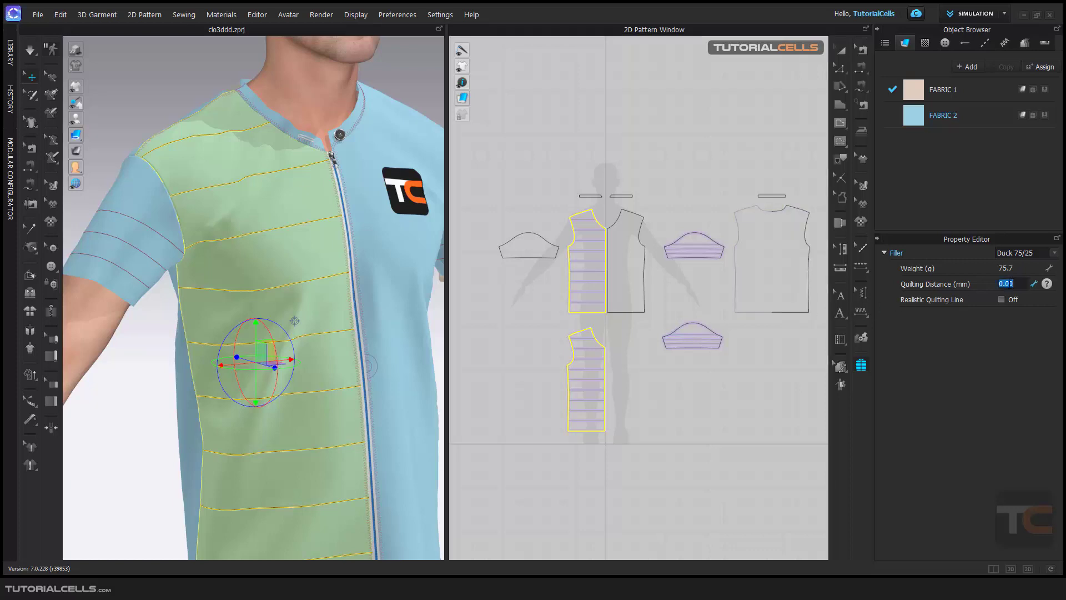
text(100)
key(Return)
- Examine the spacing of the sleeve's horizontal lines with an internal shape tool, reactivate the filler tool and check the cloned front's filler settings
click(696, 238)
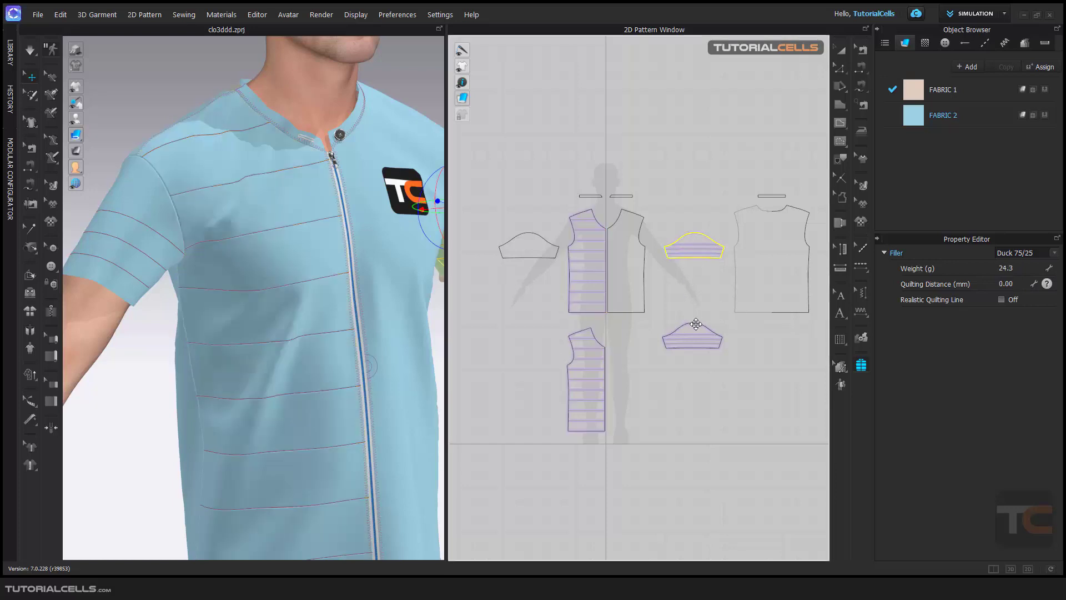
scroll(696, 323, up, 5)
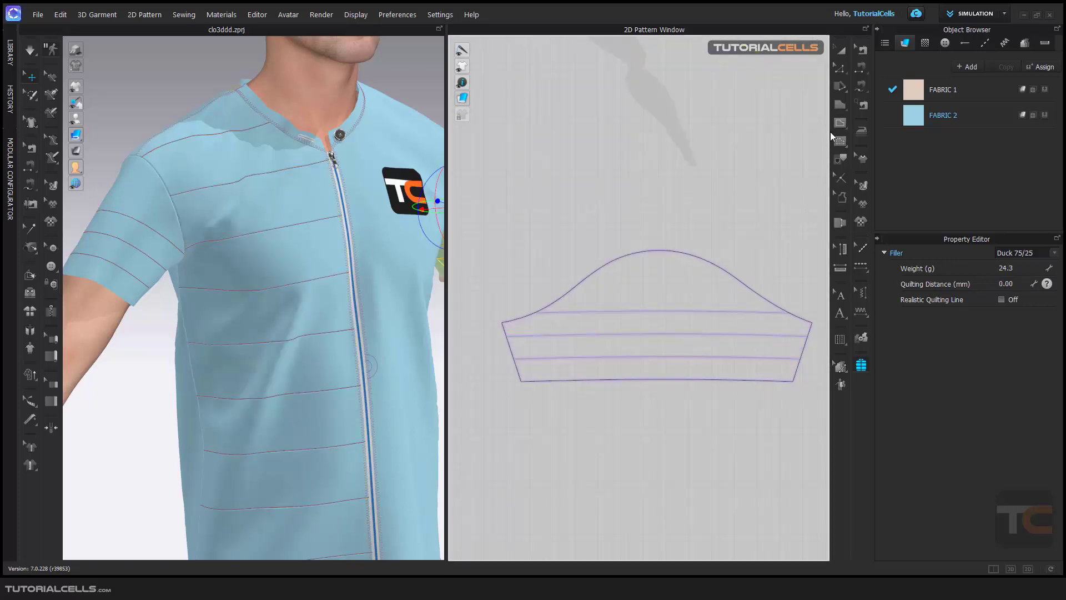
click(840, 123)
click(714, 269)
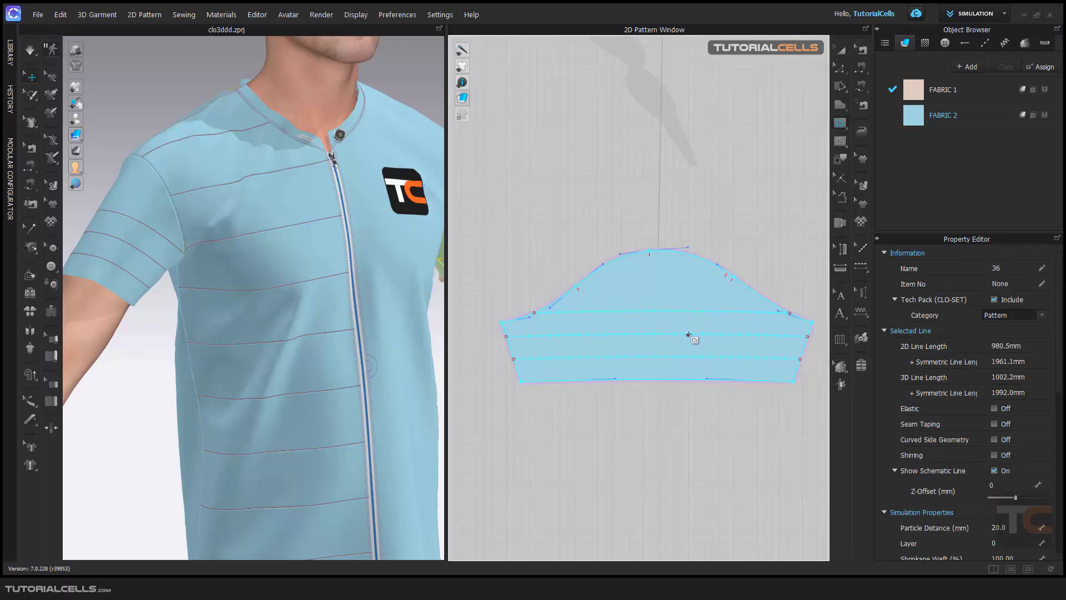
scroll(702, 311, down, 1)
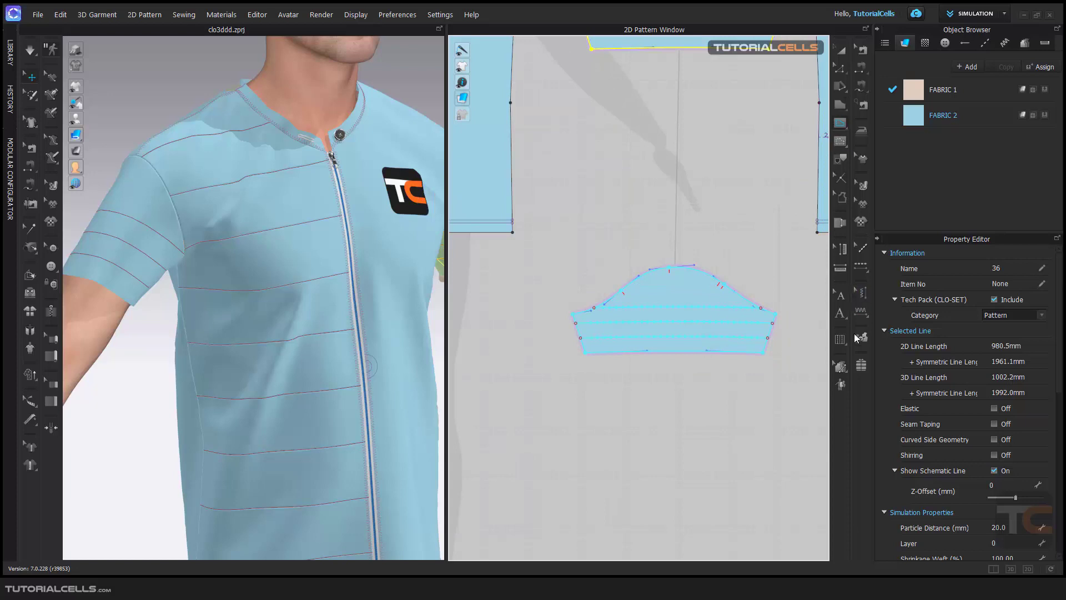
click(862, 364)
scroll(712, 303, down, 1)
scroll(711, 298, down, 2)
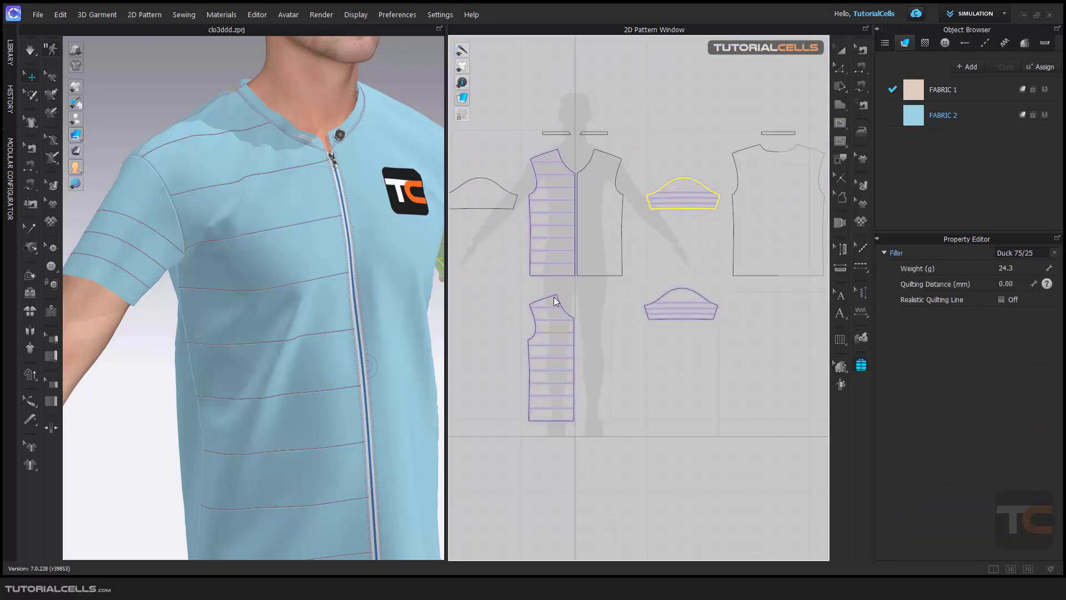
click(552, 294)
click(552, 297)
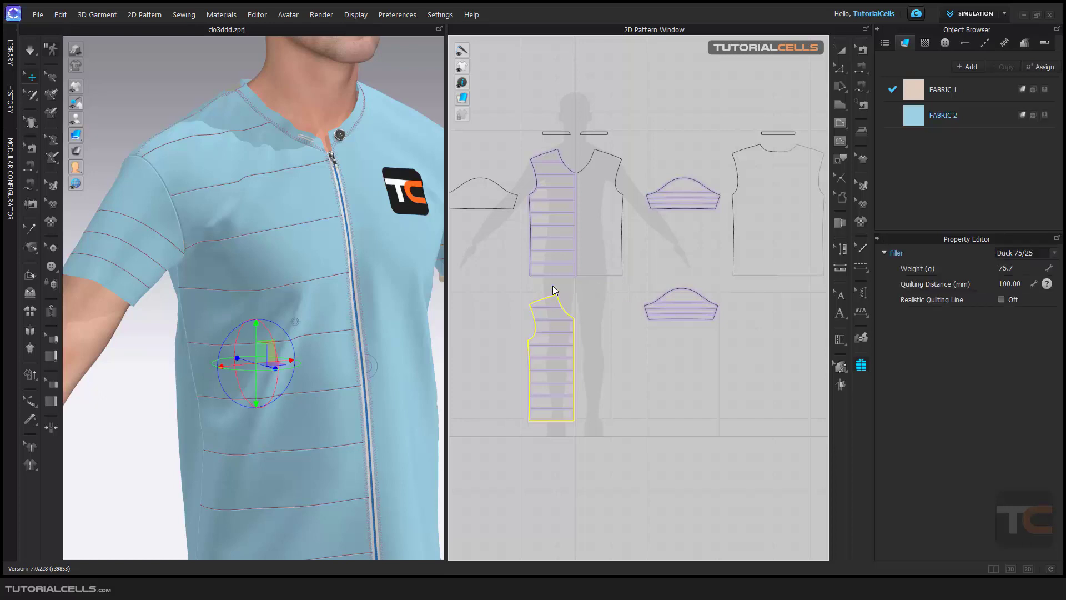
click(544, 153)
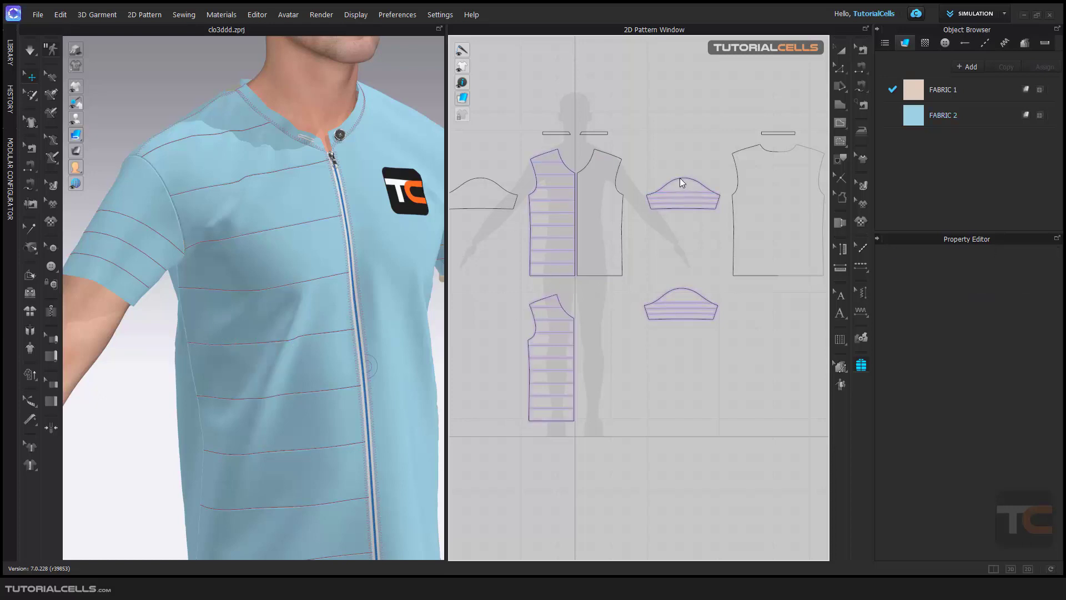
- Set the filler quilting distance of the lined sleeve pattern to 40 mm
click(701, 188)
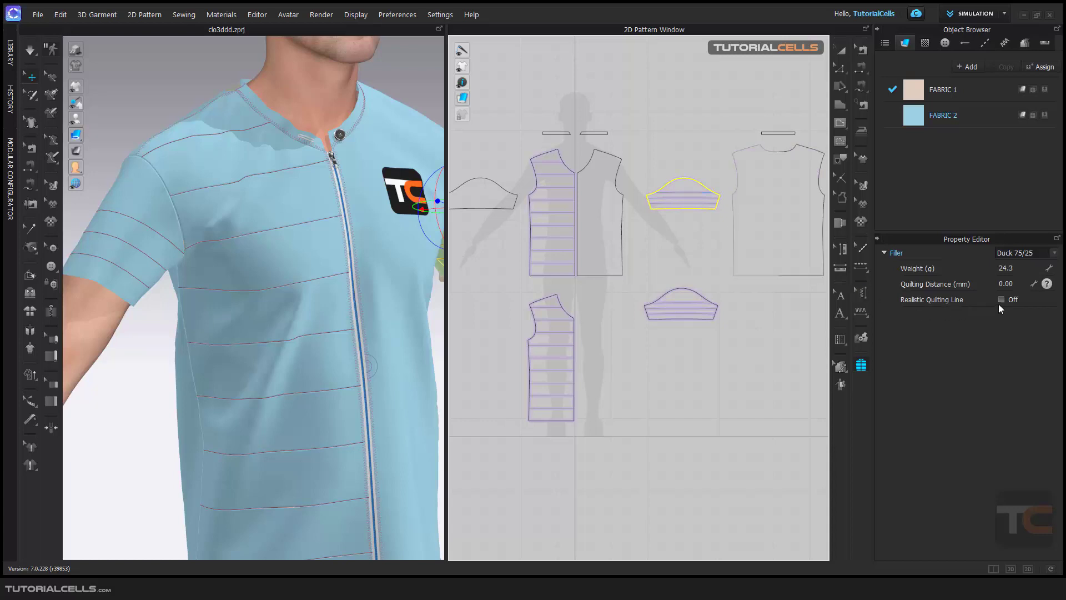
click(1007, 283)
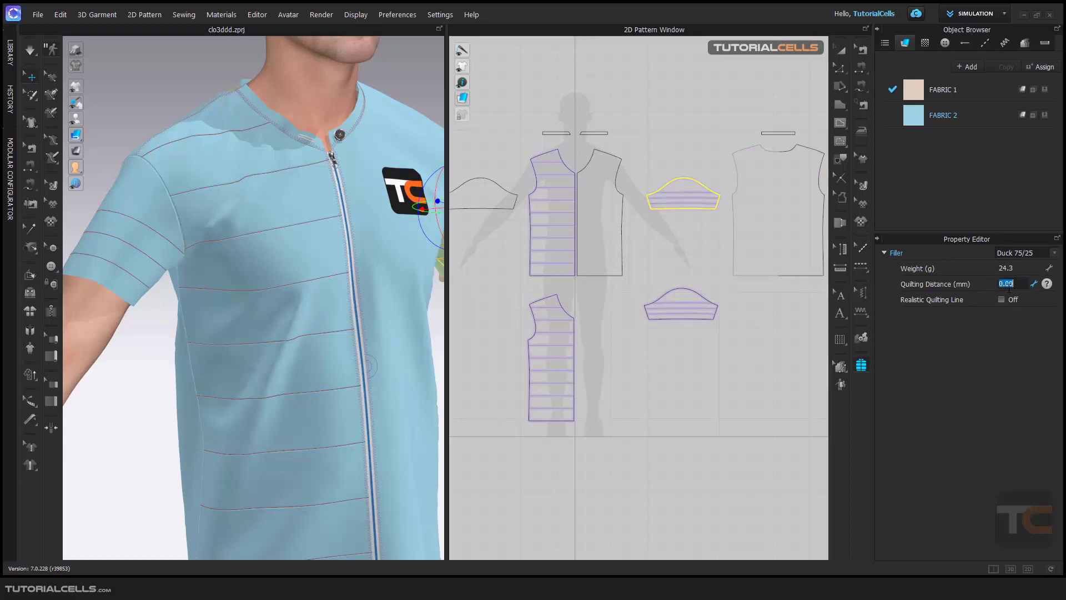
text(40)
key(Return)
- Simulate the garment and inspect the filled front piece and sleeve from several sides
scroll(288, 269, down, 2)
right_drag(289, 269, 303, 267)
key(space)
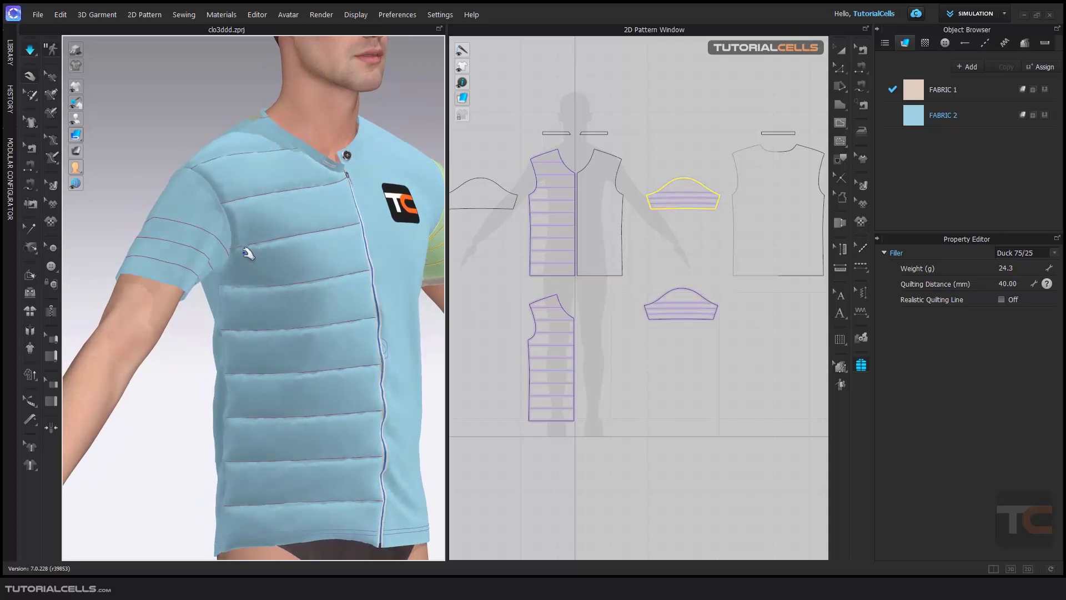
right_drag(248, 248, 211, 271)
scroll(321, 256, up, 2)
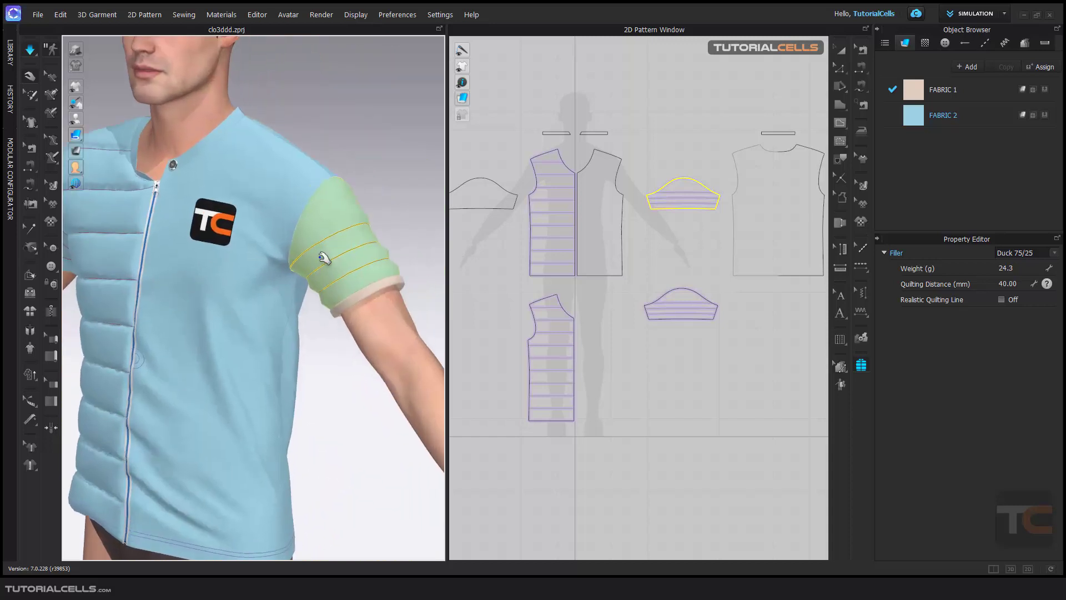
right_drag(387, 265, 269, 278)
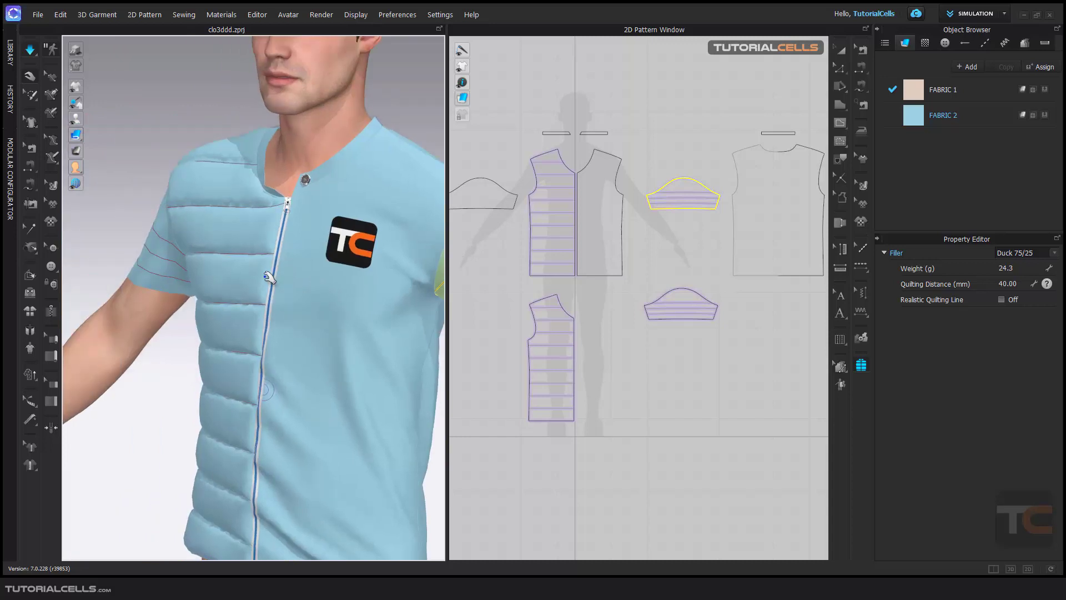
right_drag(229, 269, 318, 227)
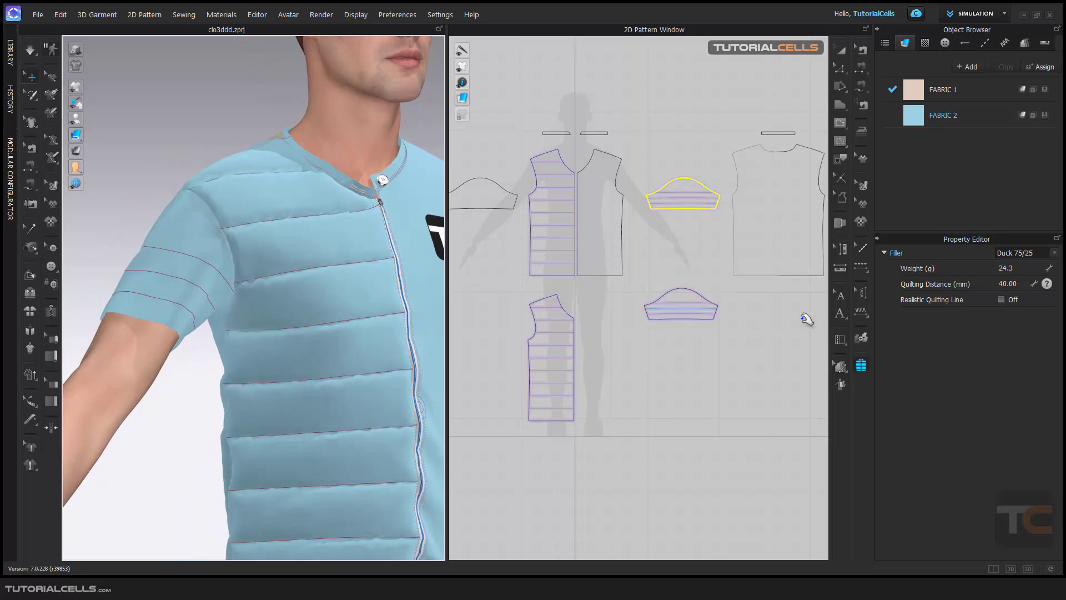
- Set the front piece's quilting distance to 150 mm and simulate the garment
click(546, 160)
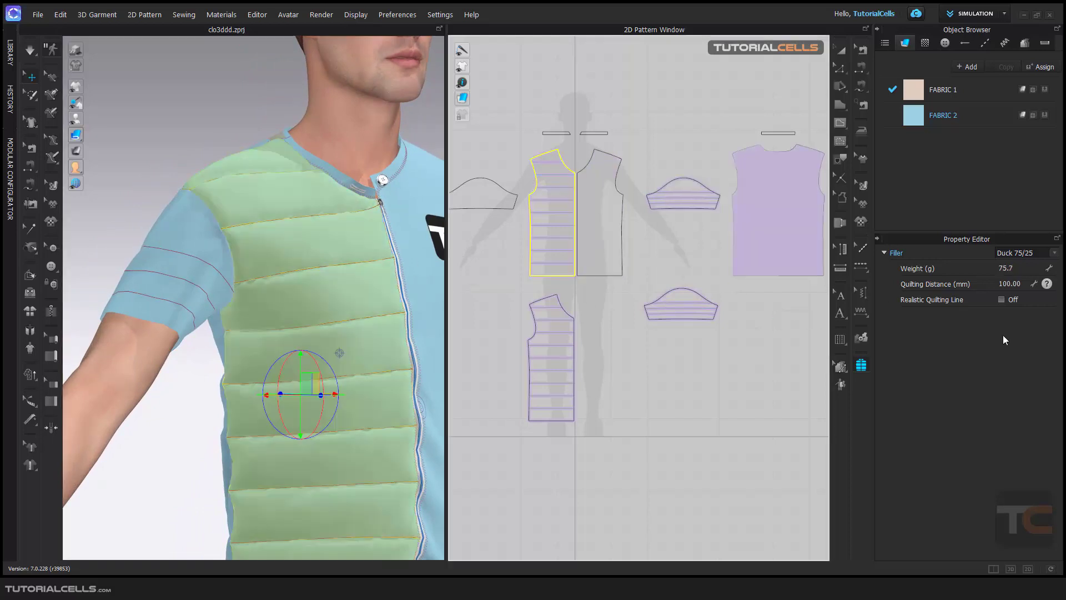
click(1006, 284)
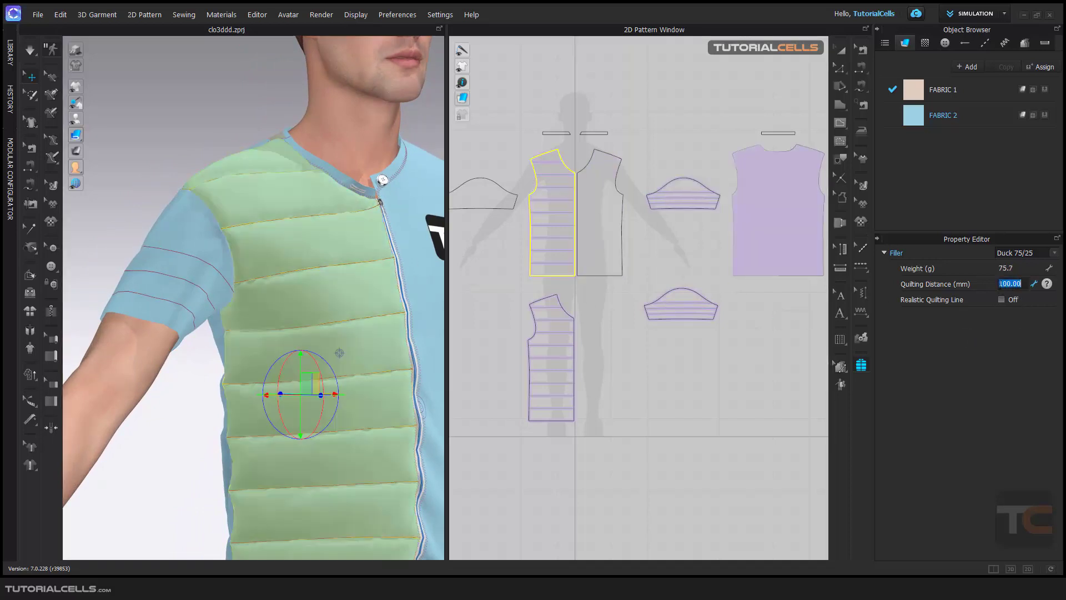
text(150)
key(Return)
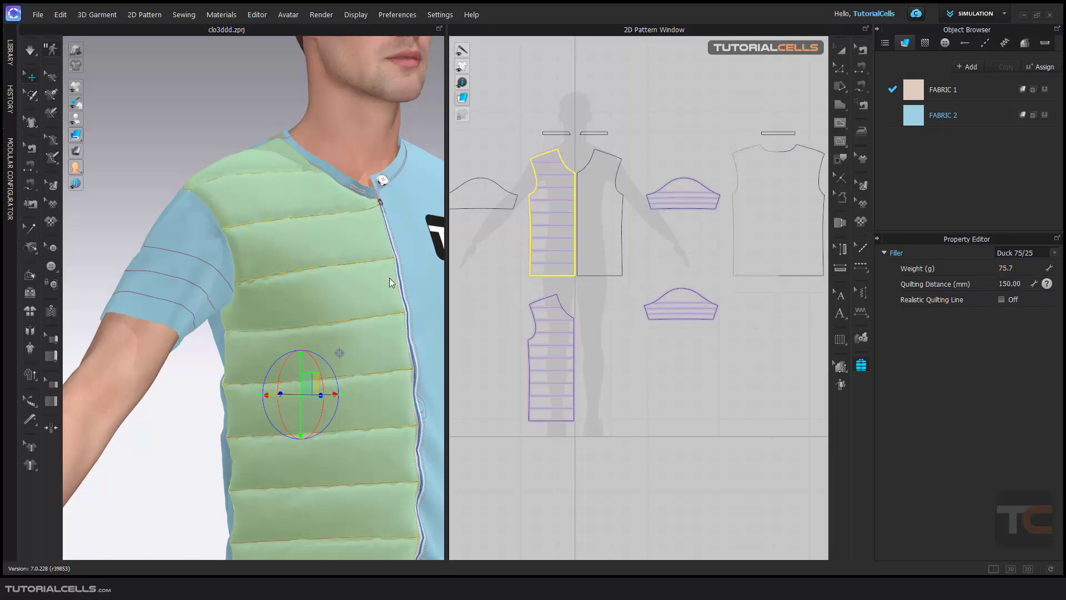
key(q)
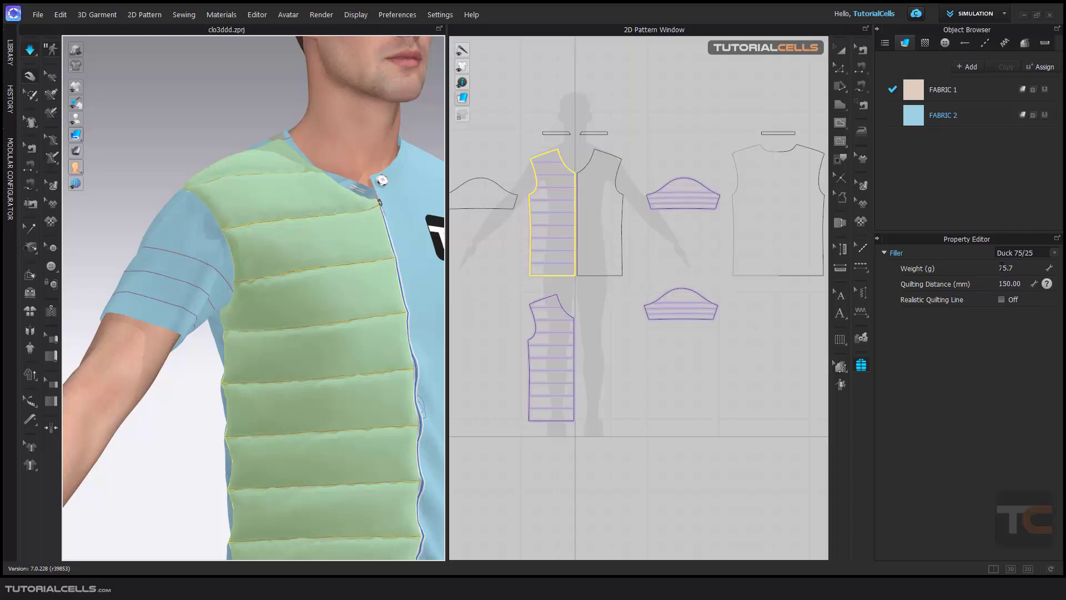
- Set the front piece's filler weight to 100 g and run the simulation again
double_click(1004, 271)
text(1)
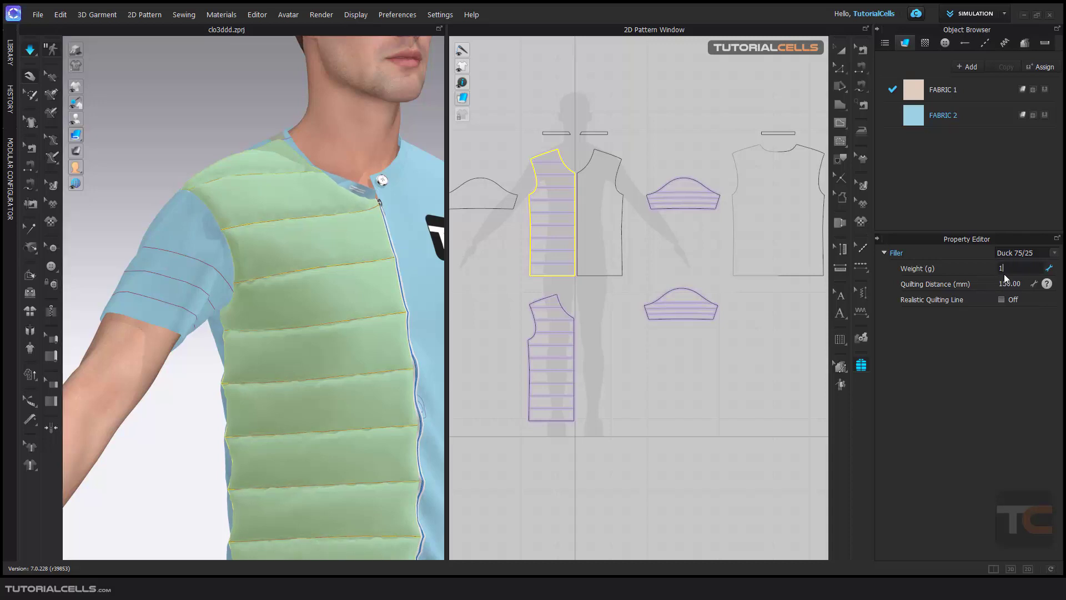
text(00)
key(Return)
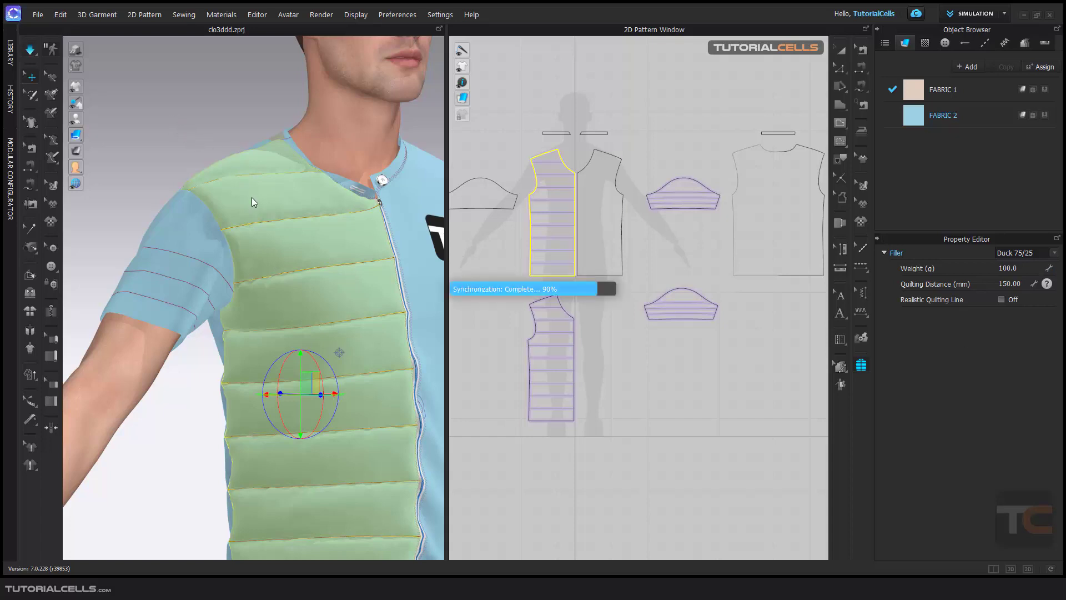
key(space)
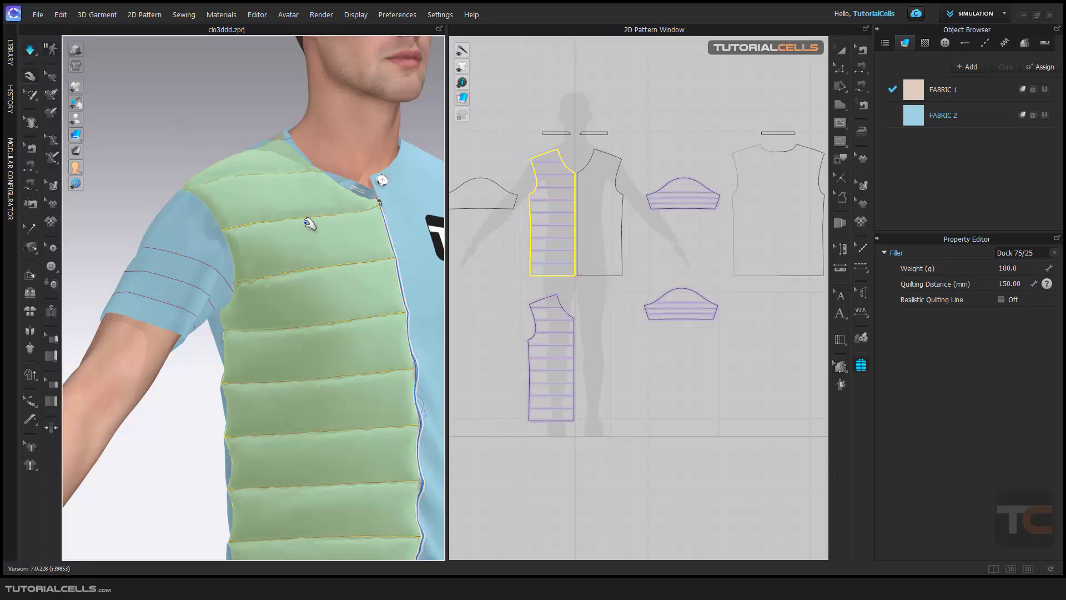
- Inspect the filled front up close, then try simulating it with the realistic quilting line turned on
right_drag(326, 257, 320, 310)
scroll(331, 351, up, 5)
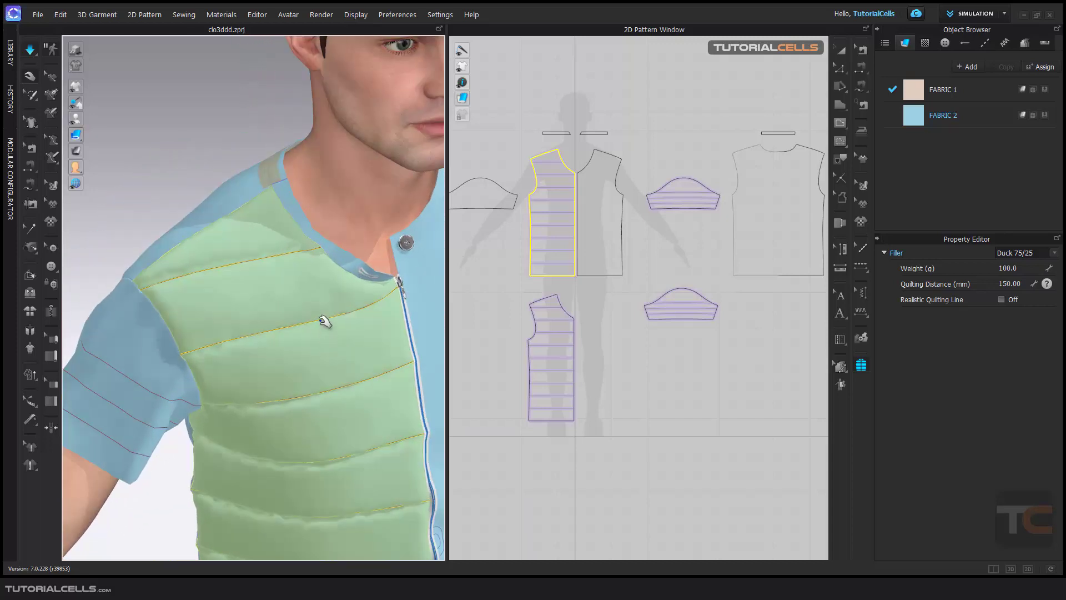
key(w)
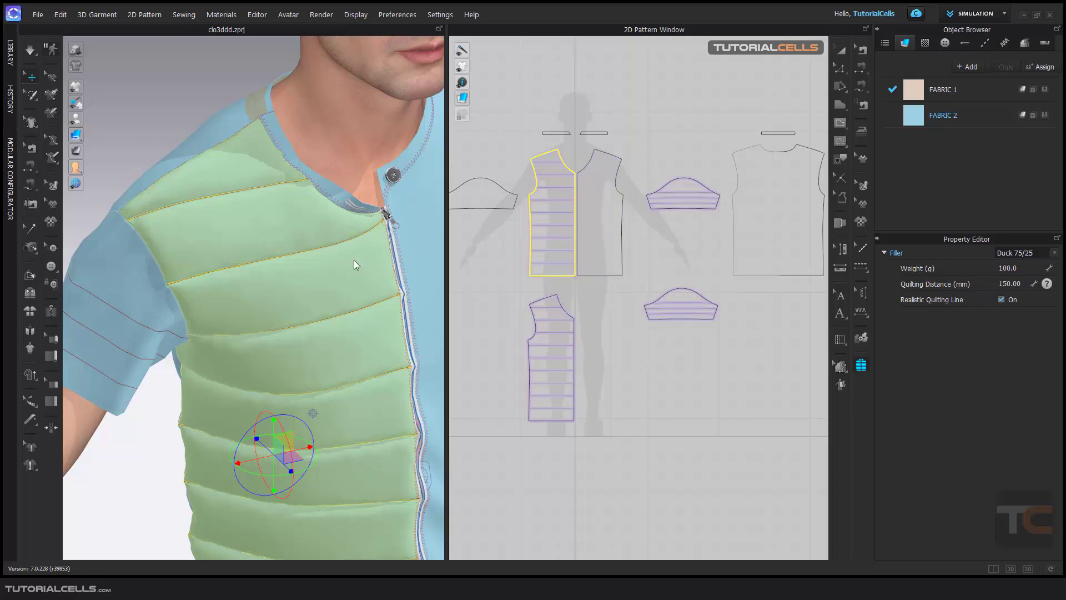
key(space)
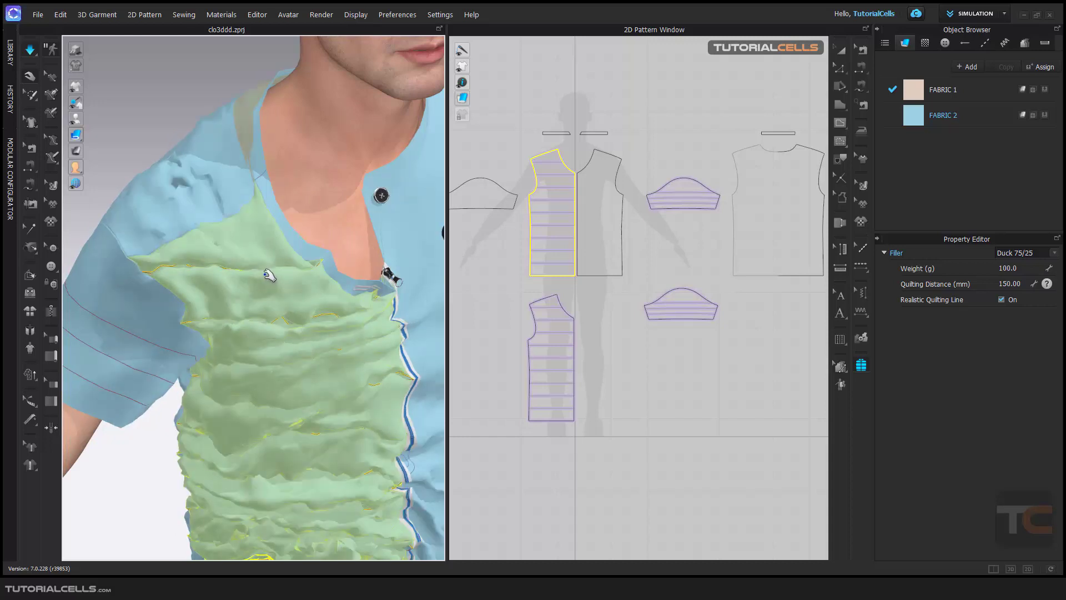
key(space)
- Turn off the realistic quilting line for the front piece and select its cloned pattern
click(1002, 300)
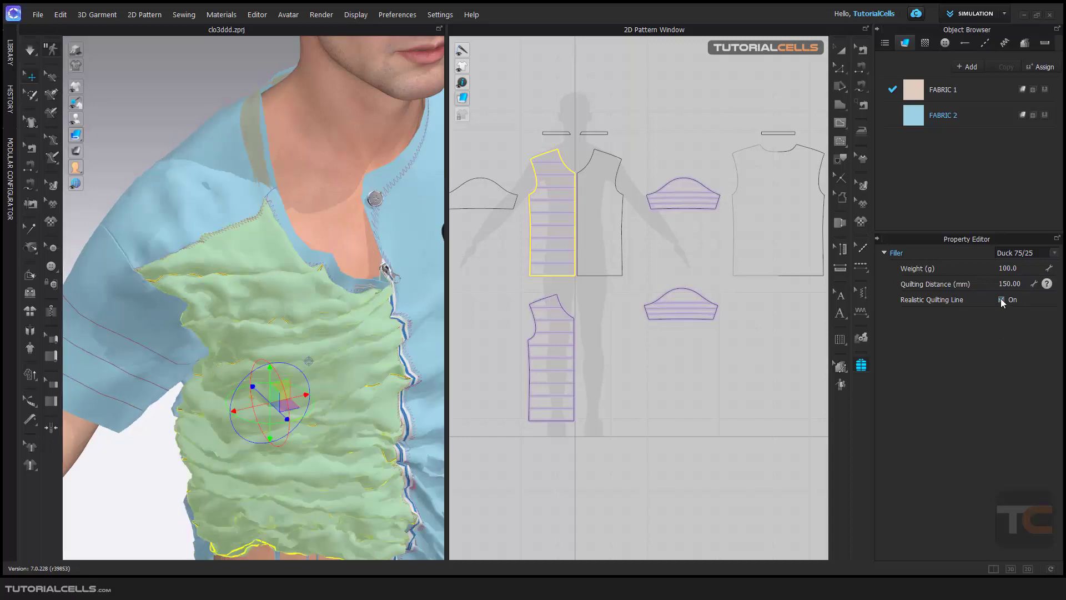
click(1003, 301)
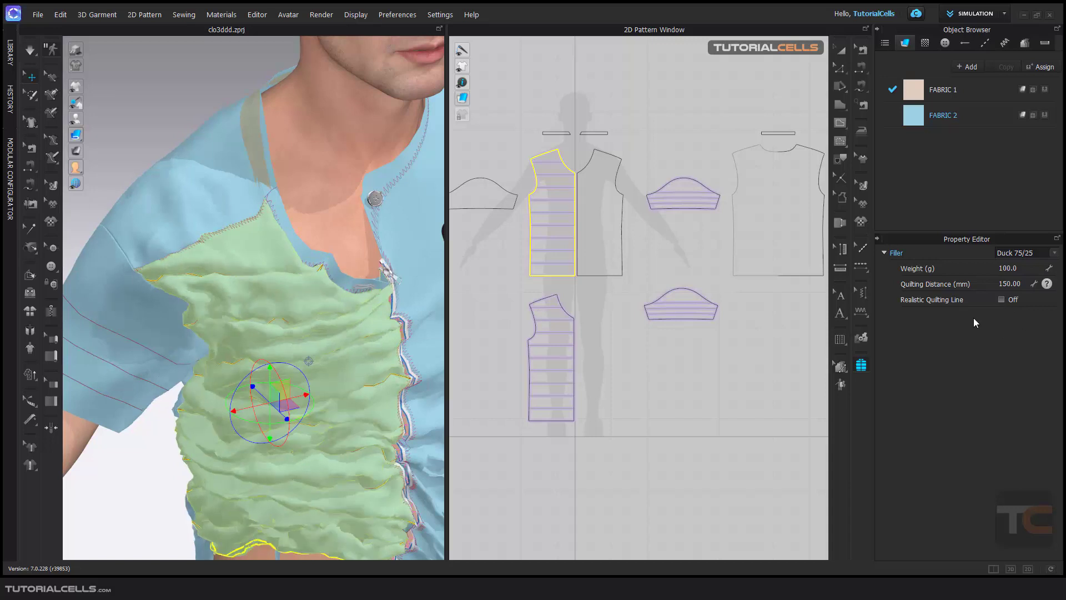
click(551, 301)
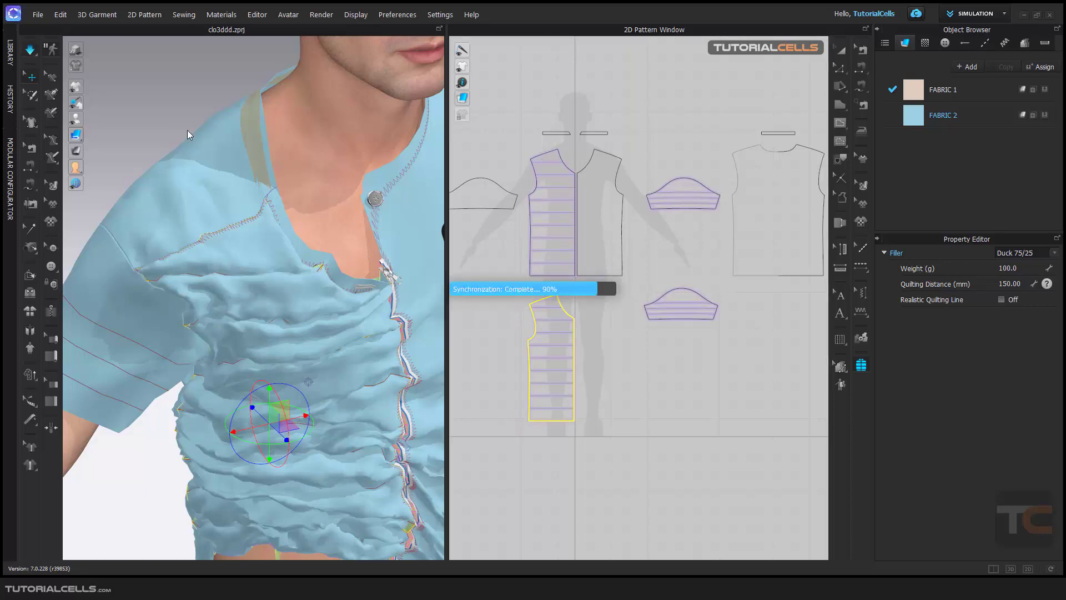
- Simulate the garment again, and undo the simulation and quilting line changes back to the smooth filled front
key(space)
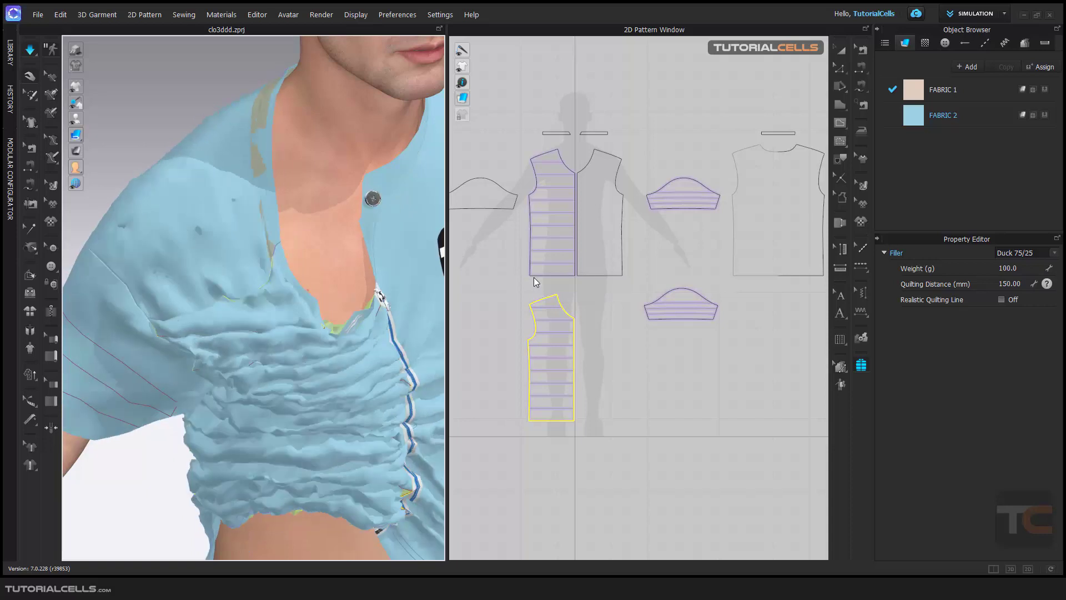
key(space)
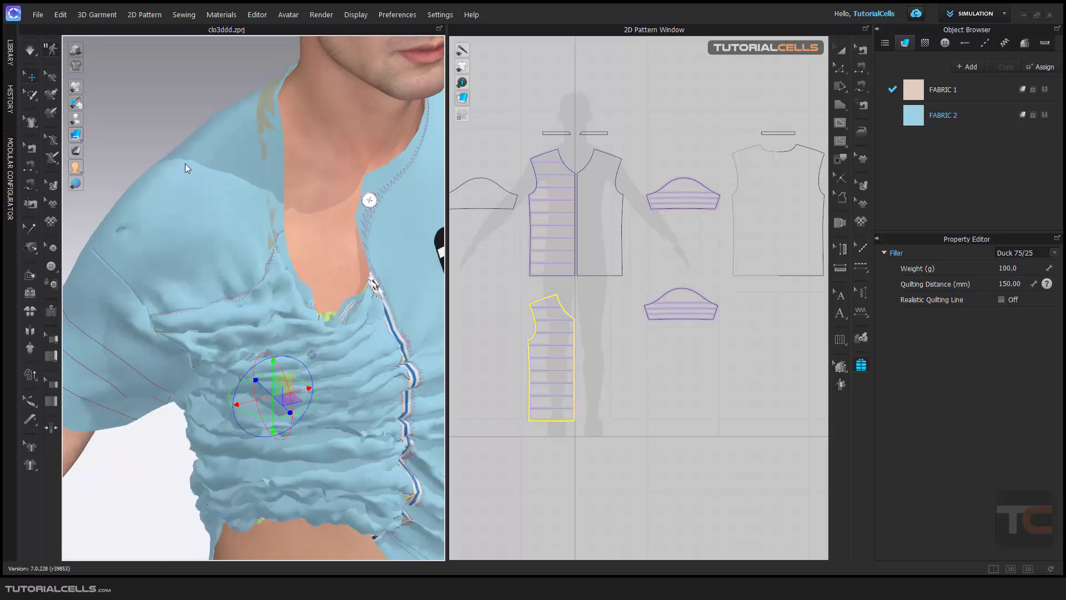
key(ctrl+z)
key(ctrl+z)
key(ctrl+z)
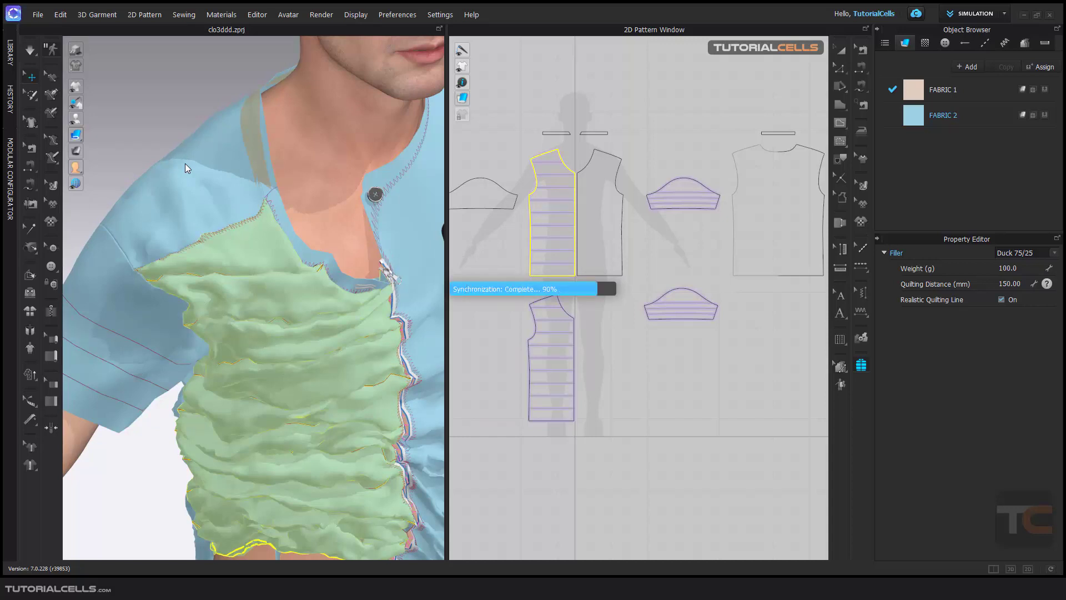
key(ctrl+z)
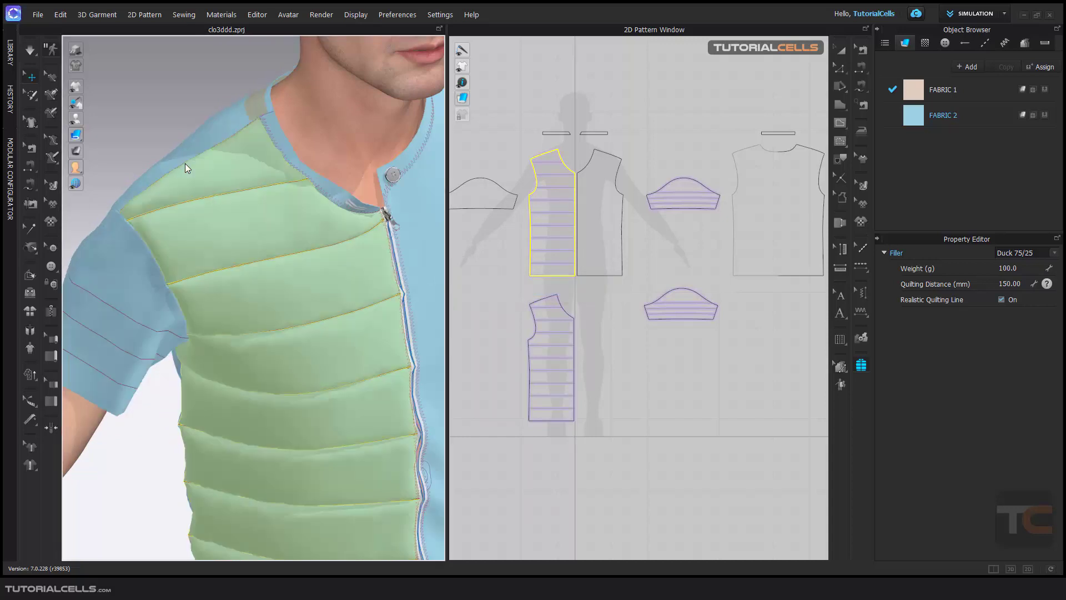
- Turn off the realistic quilting line for the quilted front piece and its cloned layer together
shift+click(552, 303)
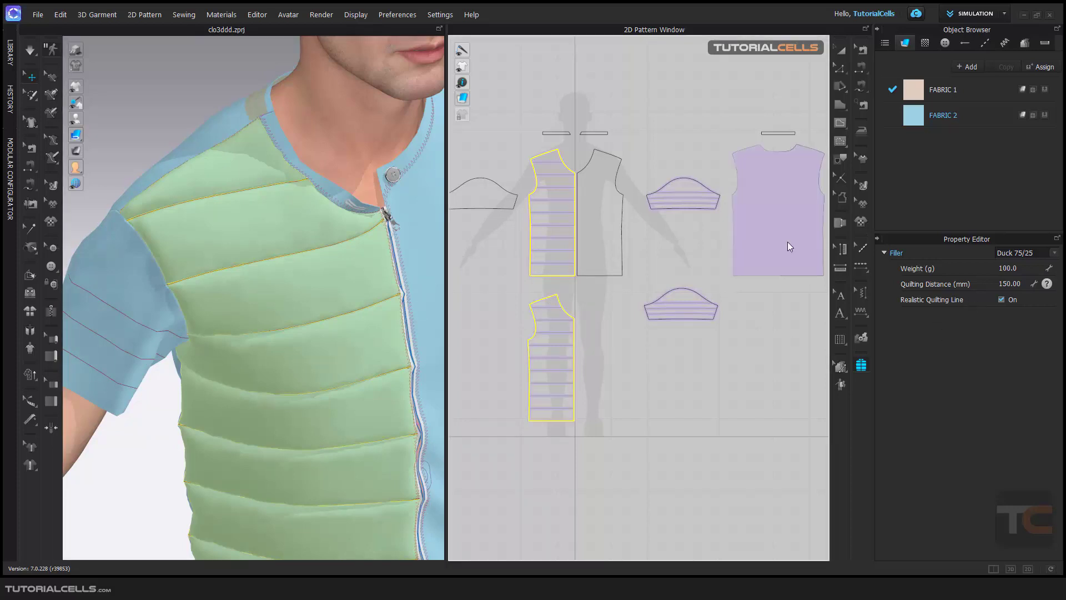
click(1001, 300)
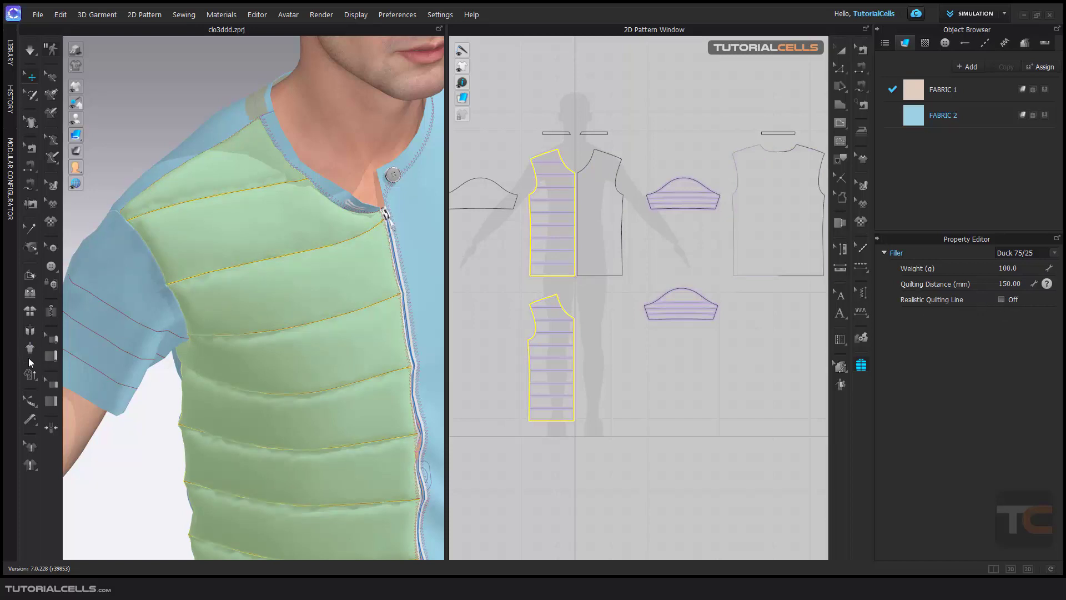
- Look at the Hi-Res Garment option and set the simulation mode to Fitting (Accurate Fabric)
click(29, 376)
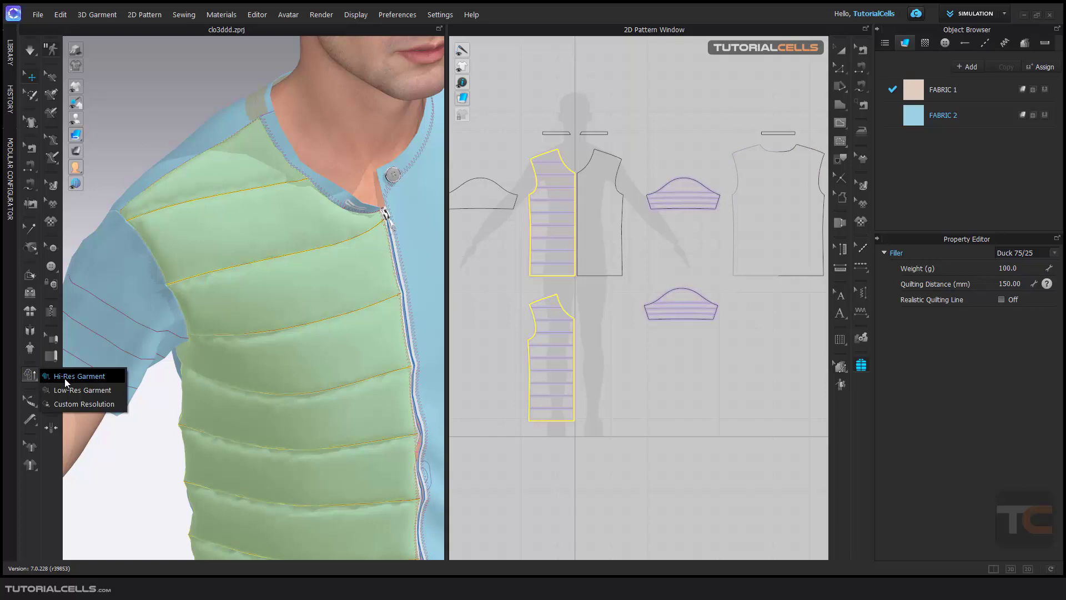
click(65, 377)
click(552, 378)
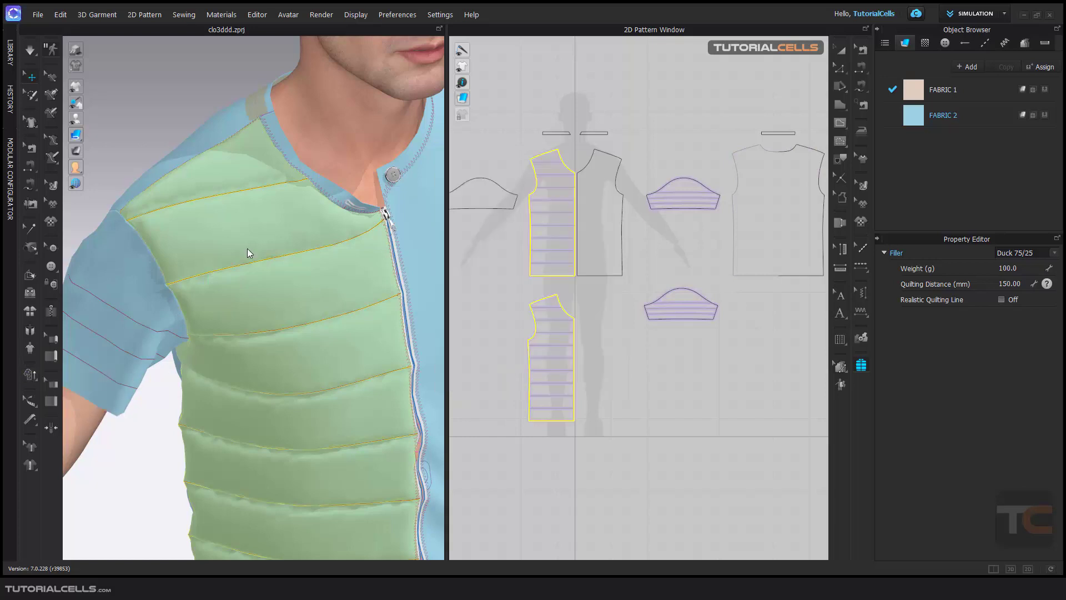
click(34, 55)
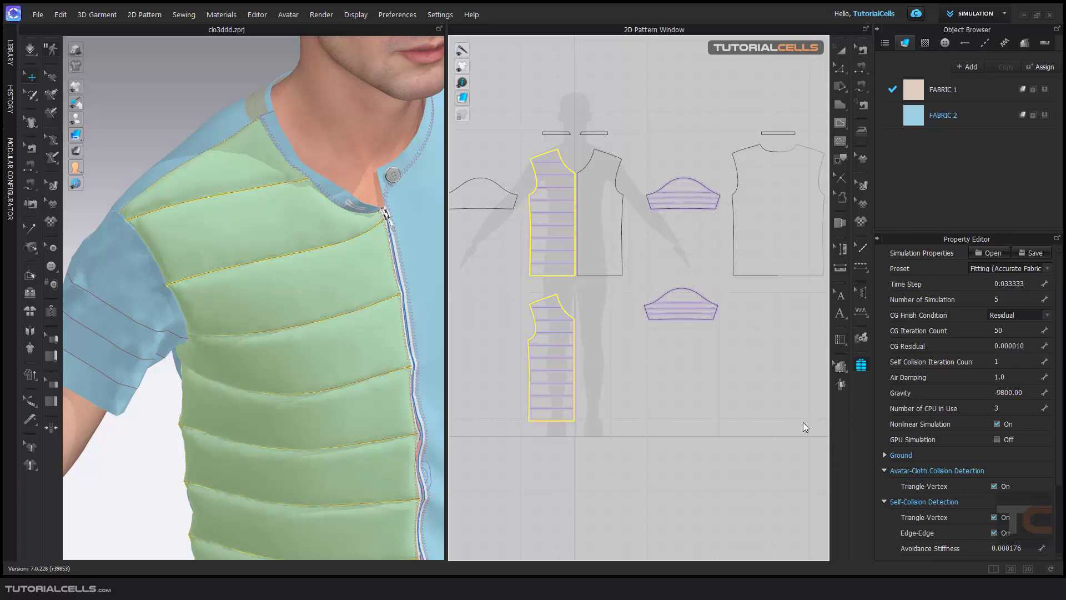
click(517, 149)
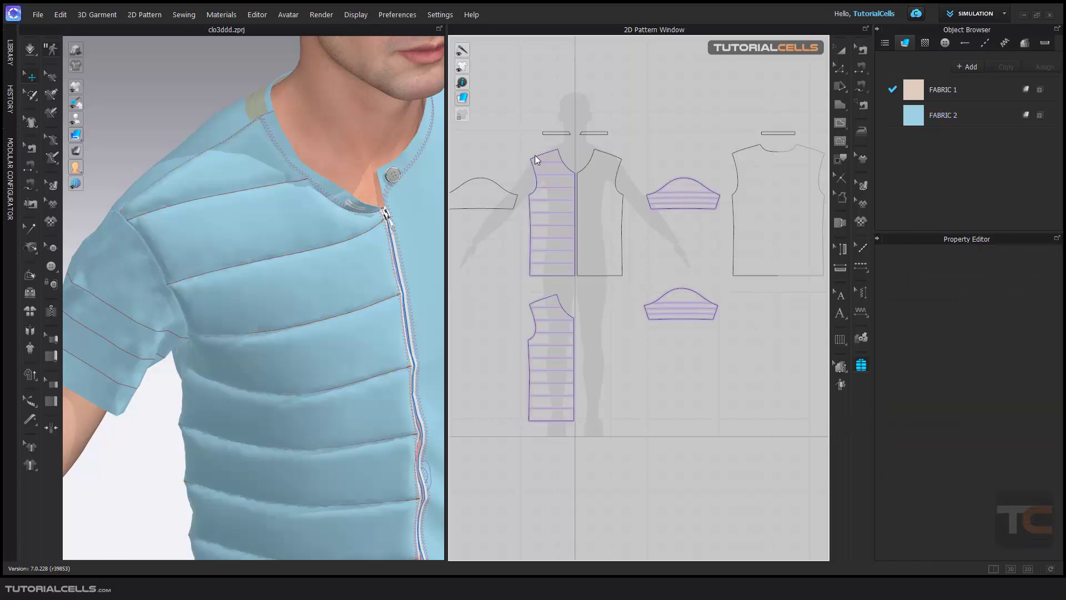
- Select both quilted front layers and simulate the garment with the realistic quilting line off
click(542, 158)
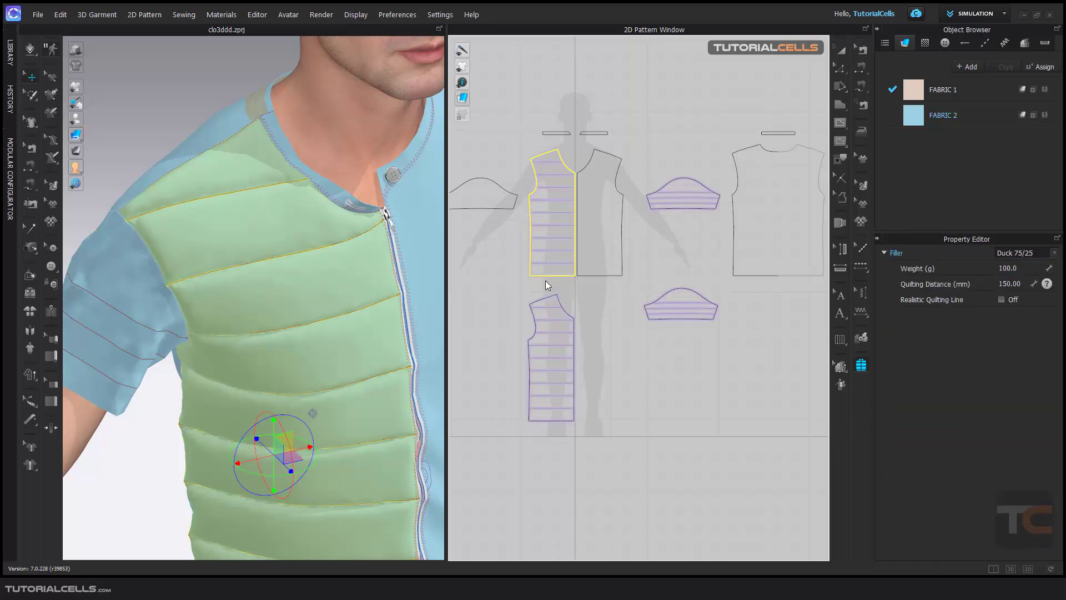
shift+click(558, 301)
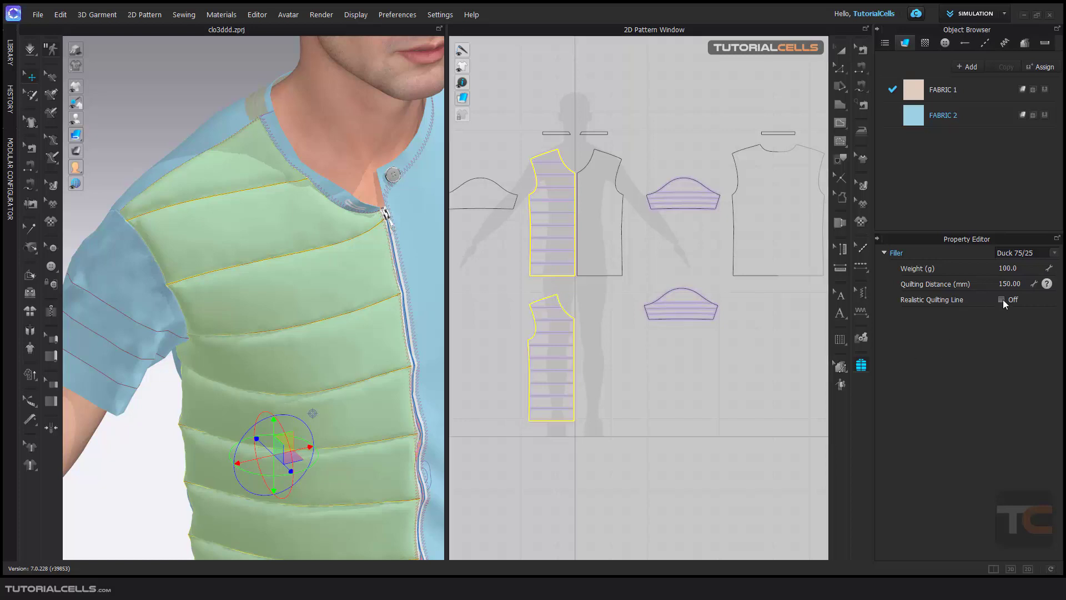
click(940, 309)
key(space)
click(178, 144)
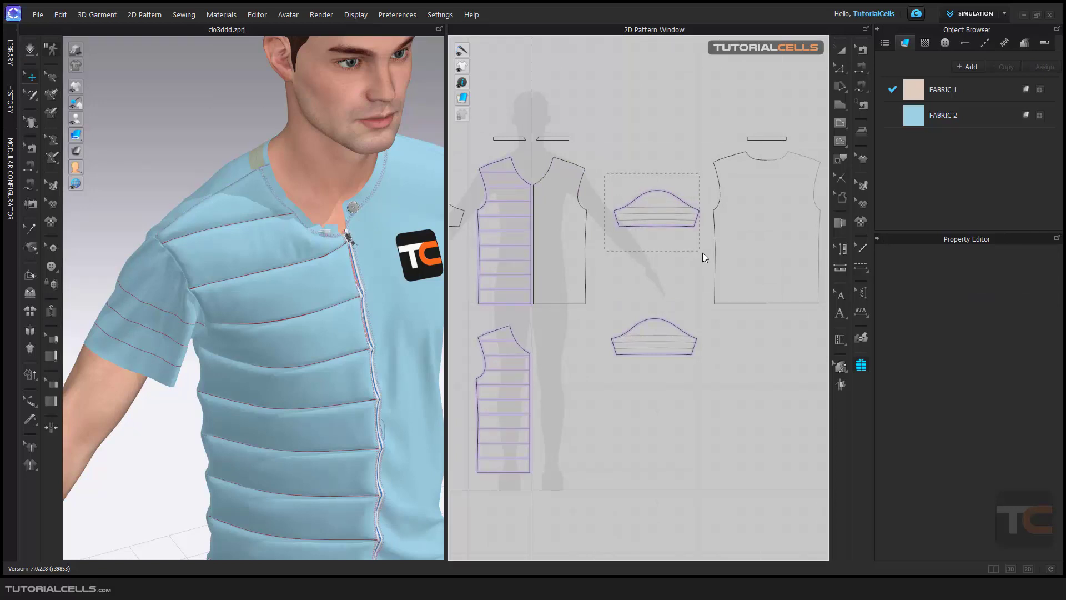
- Compare the filler settings and internal lines of the sleeve pattern and its cloned layer
drag(703, 253, 698, 259)
drag(621, 293, 708, 387)
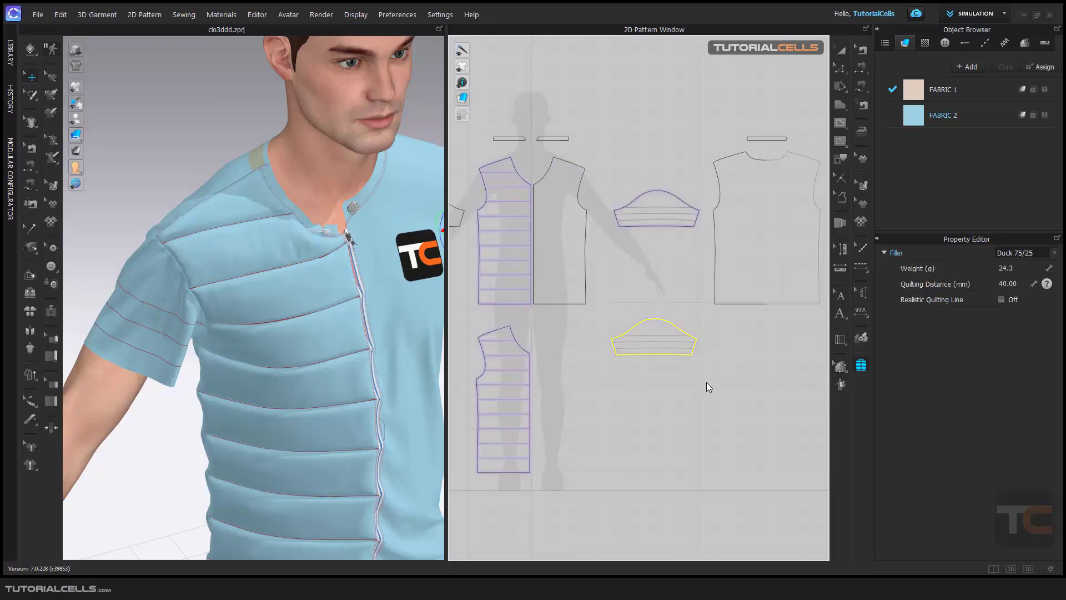
click(641, 281)
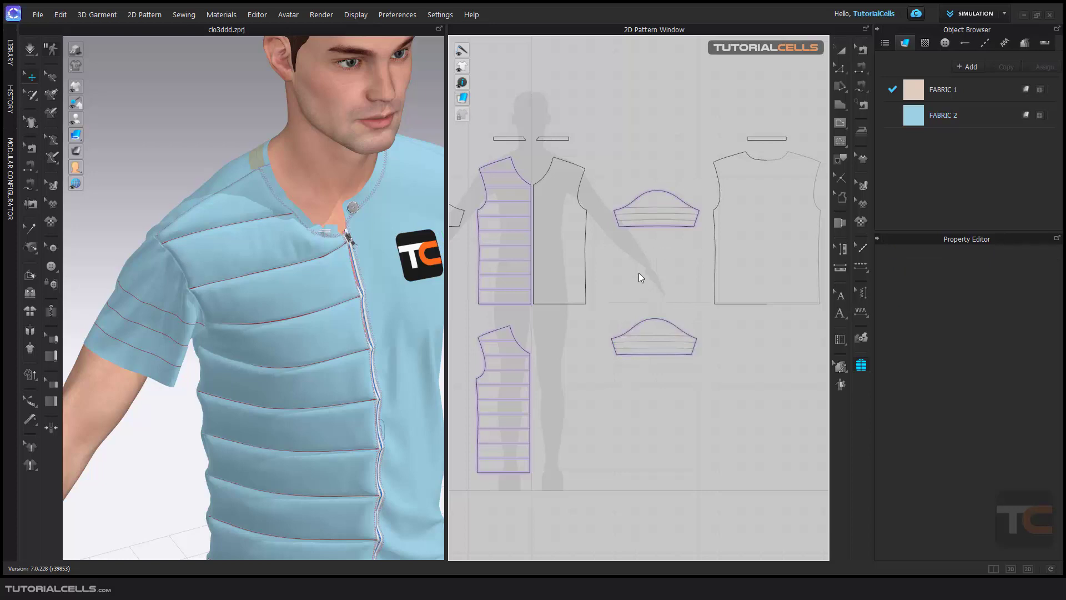
drag(702, 257, 697, 255)
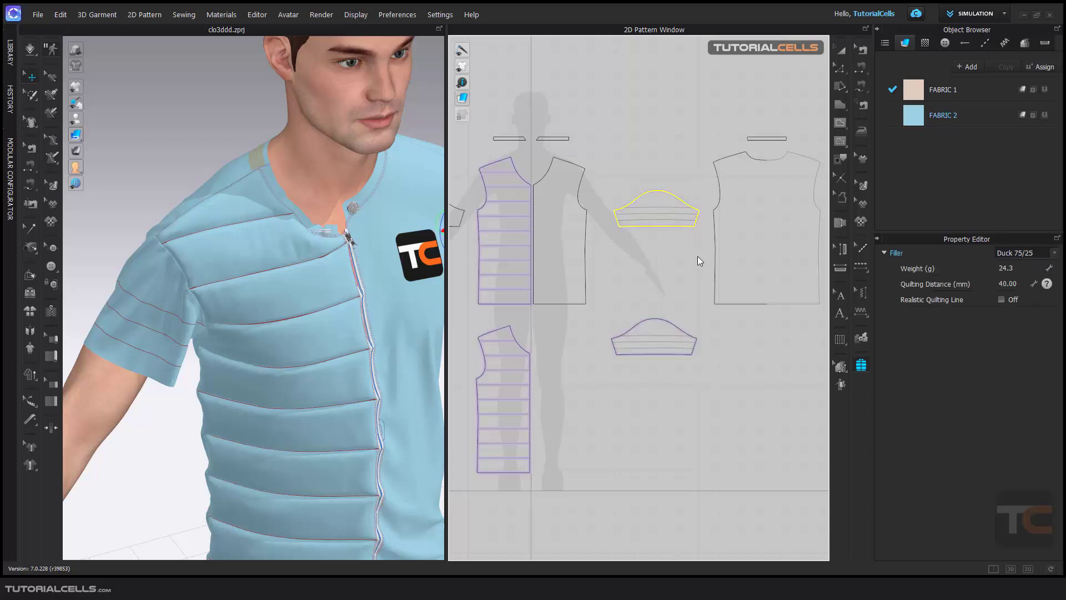
click(665, 269)
click(656, 225)
click(659, 322)
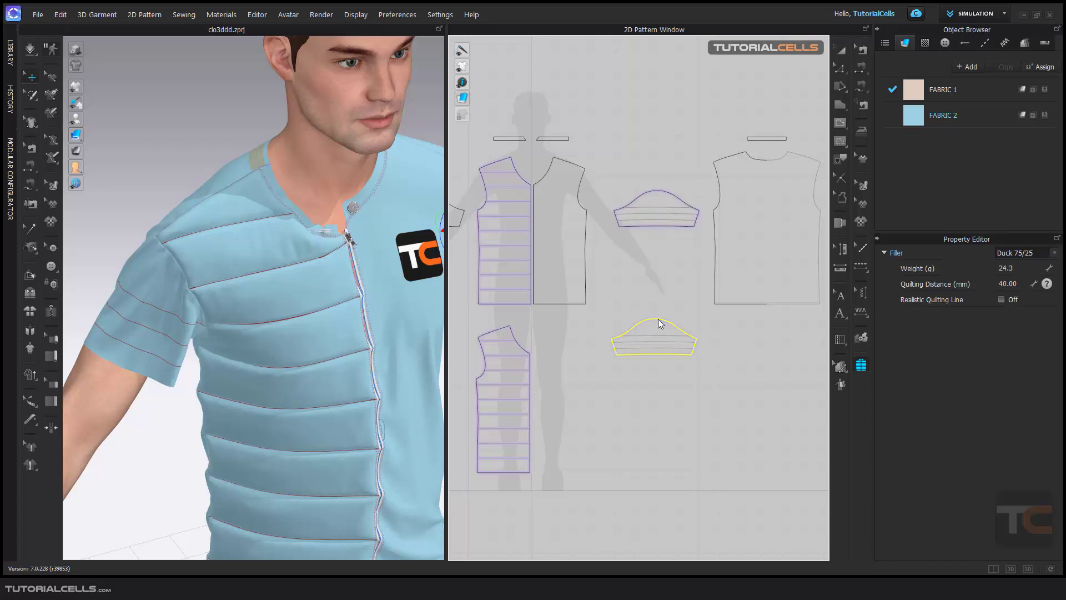
click(670, 226)
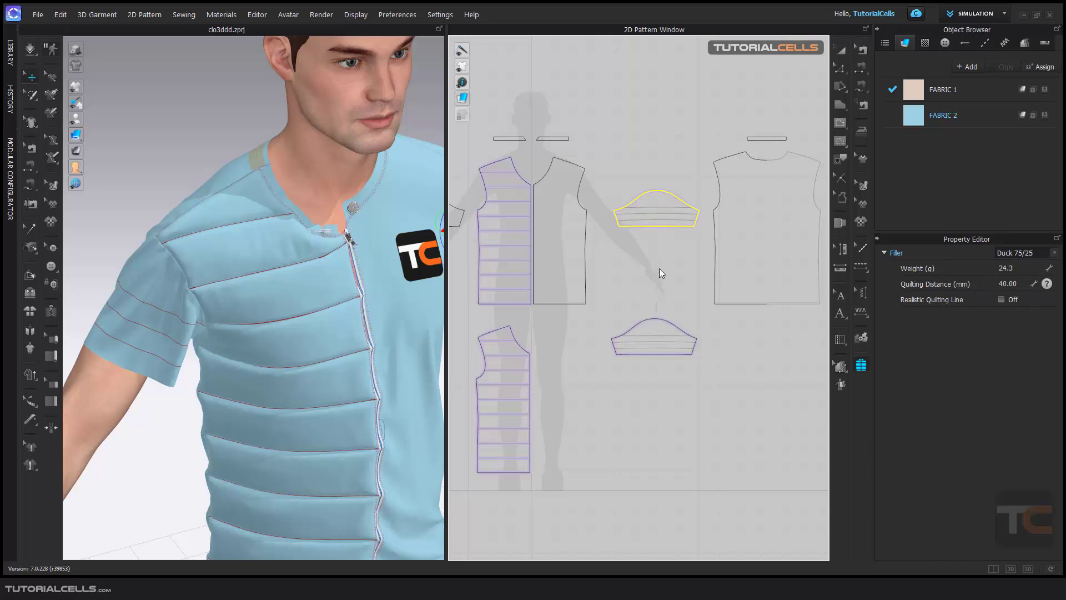
click(737, 66)
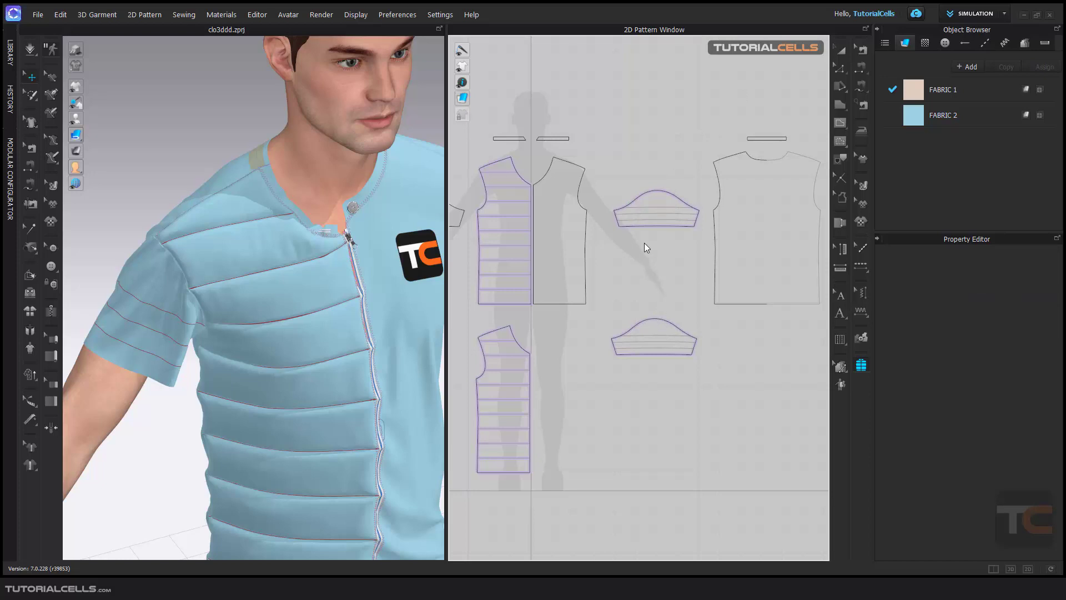
scroll(660, 214, up, 5)
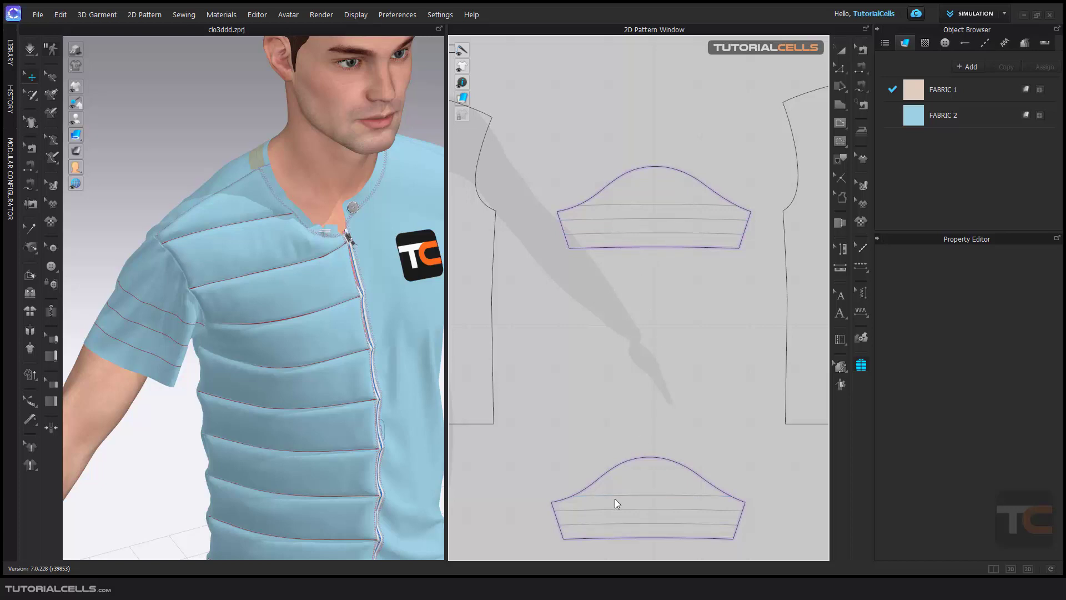
scroll(588, 328, down, 6)
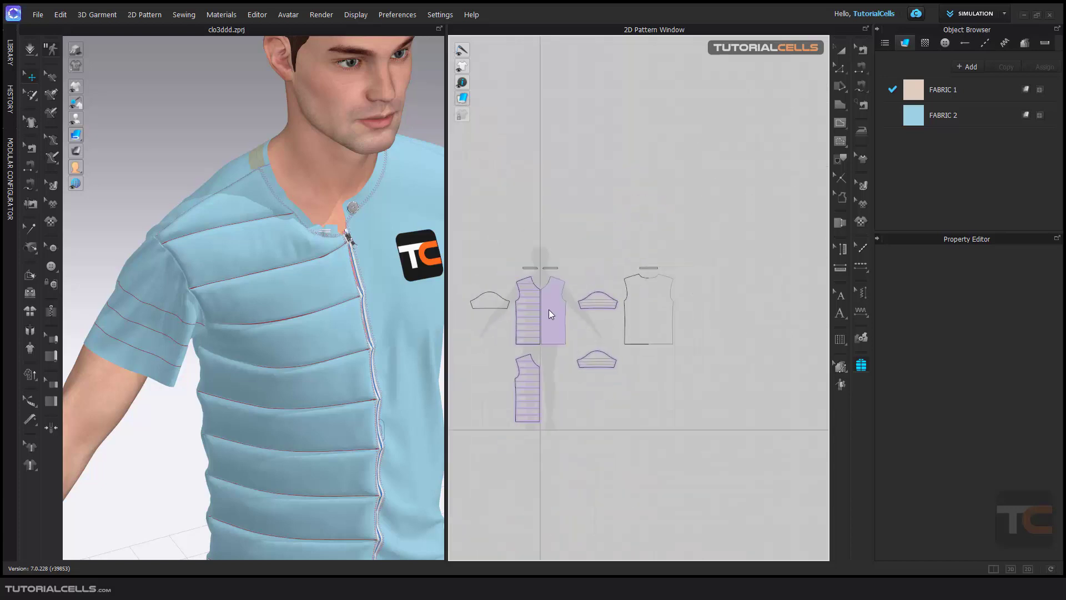
- Clone the plain front half with the TC logo as a layer, with the copy placed below it
scroll(601, 268, up, 3)
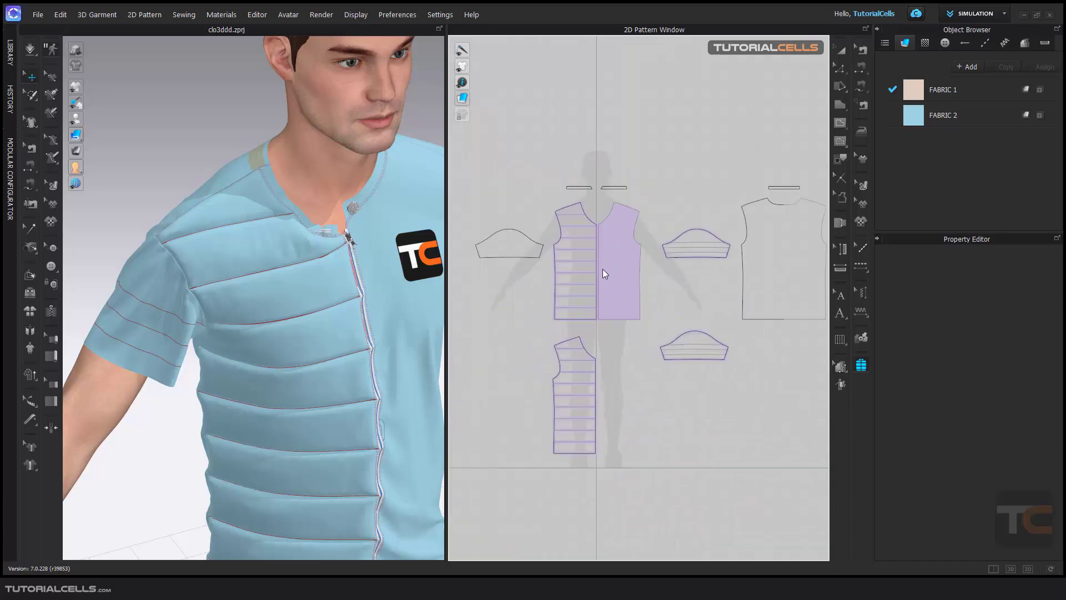
click(608, 270)
scroll(613, 405, up, 2)
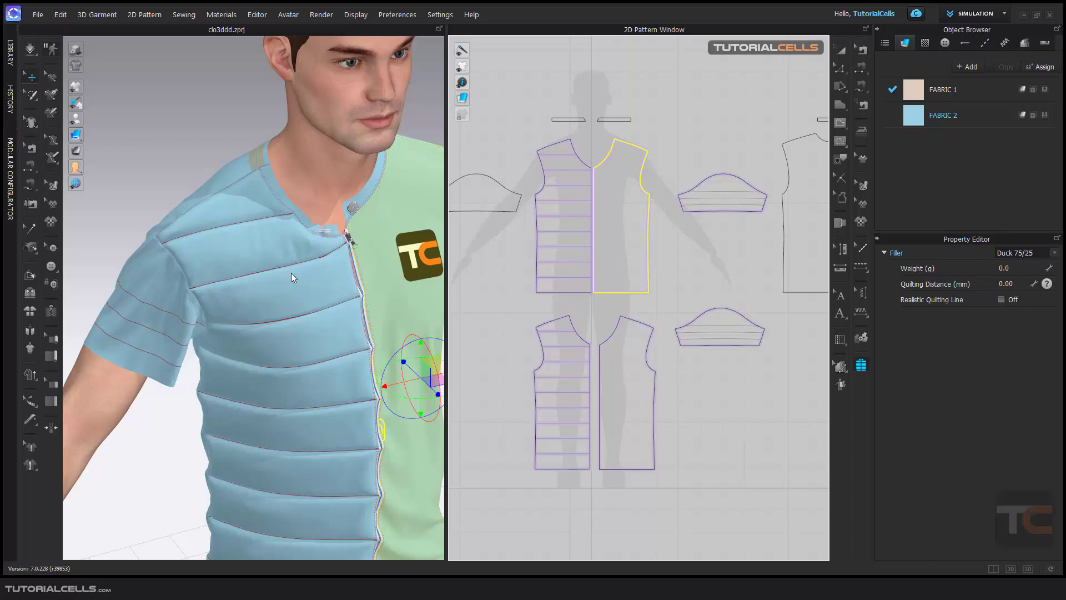
click(697, 394)
- Return to pattern transforming and inspect the quilted and plain front halves on the avatar
click(841, 50)
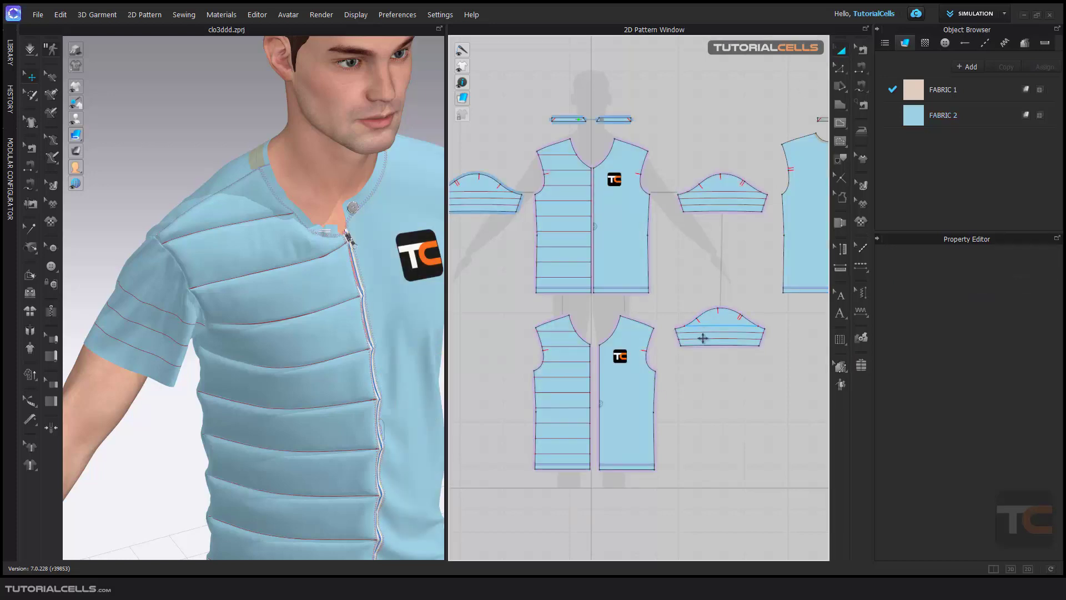
scroll(608, 314, down, 3)
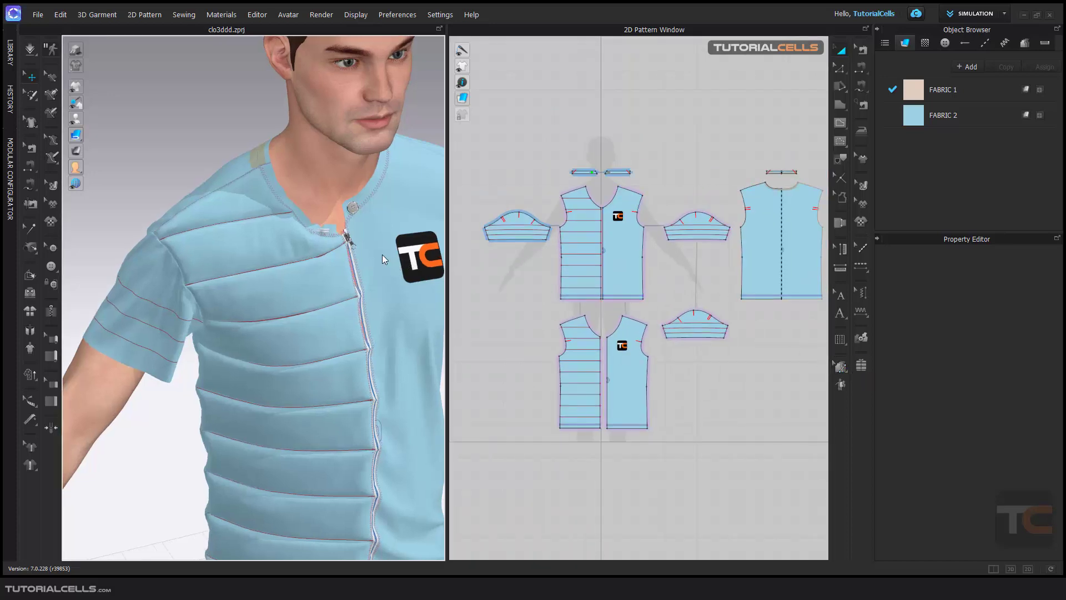
right_drag(382, 255, 343, 239)
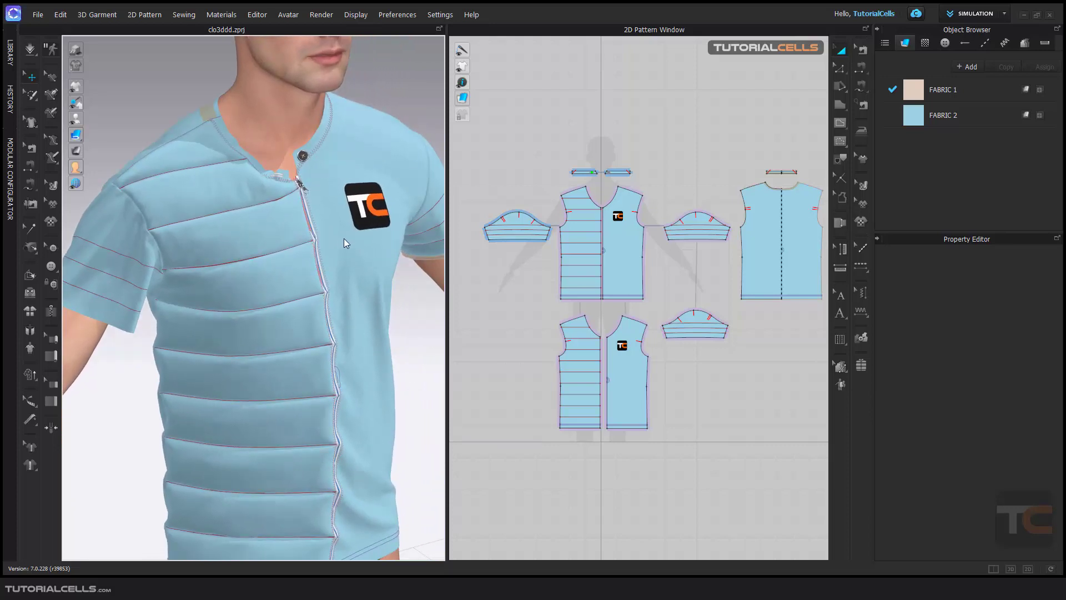
mouse_move(358, 248)
right_down()
mouse_move(361, 235)
mouse_move(326, 228)
mouse_move(351, 235)
mouse_move(273, 238)
mouse_move(358, 247)
right_up()
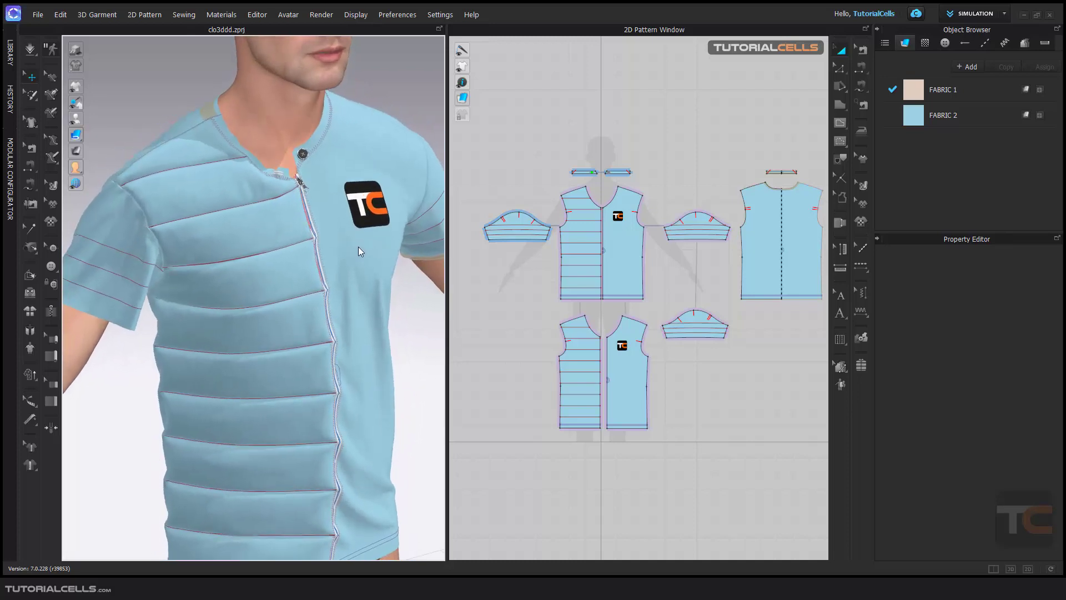